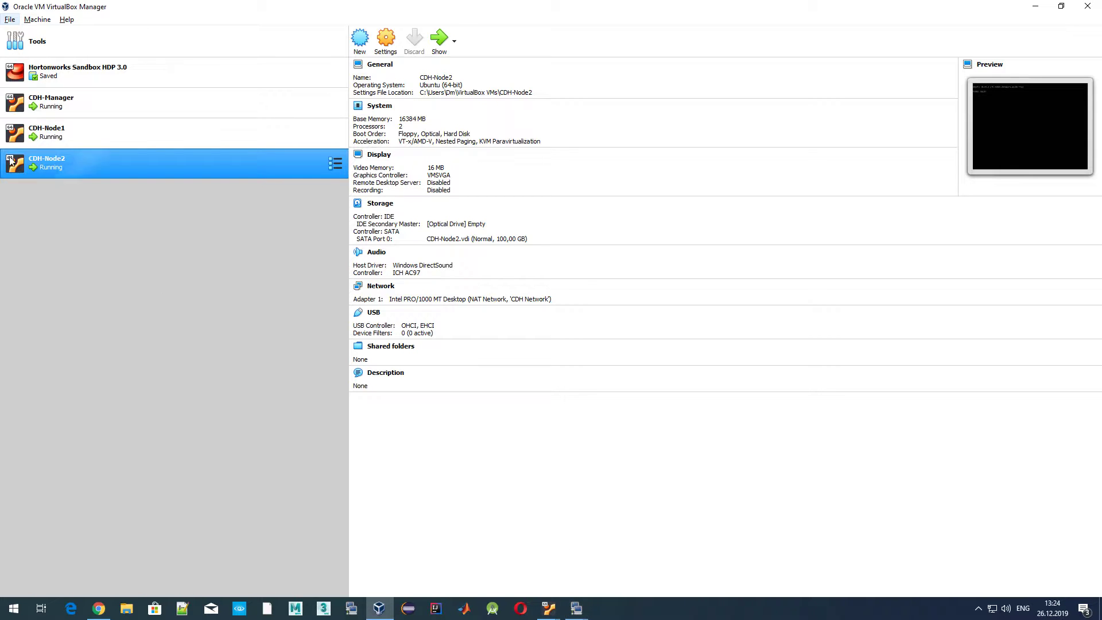
Bring up the manager, node1 and node2 terminals and review the network configuration of each machine
click(577, 613)
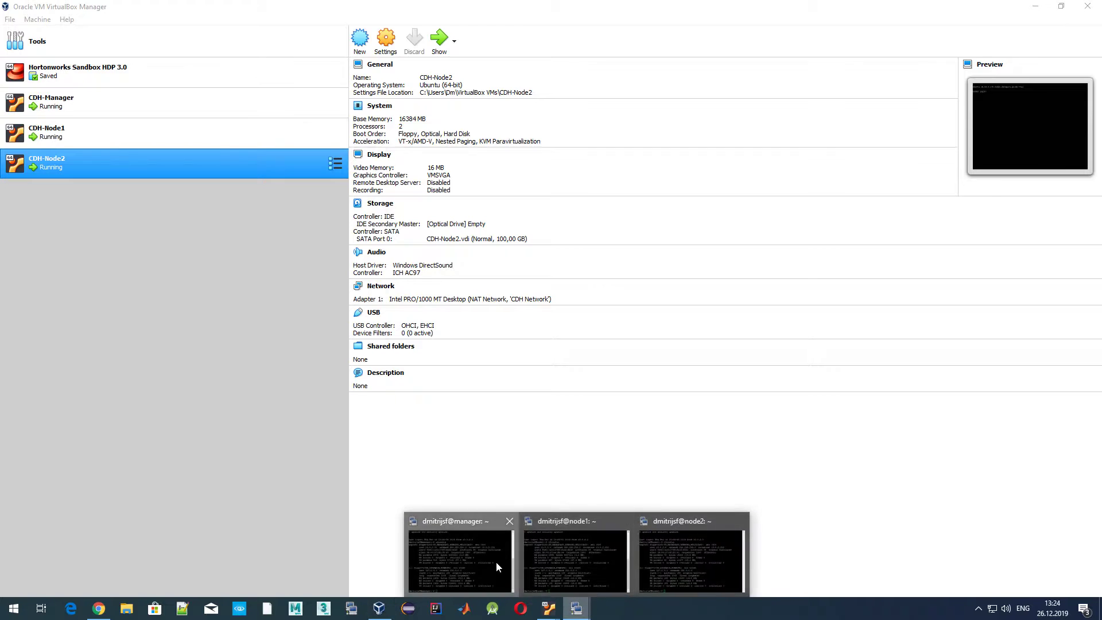
click(494, 568)
click(577, 611)
click(574, 565)
click(585, 616)
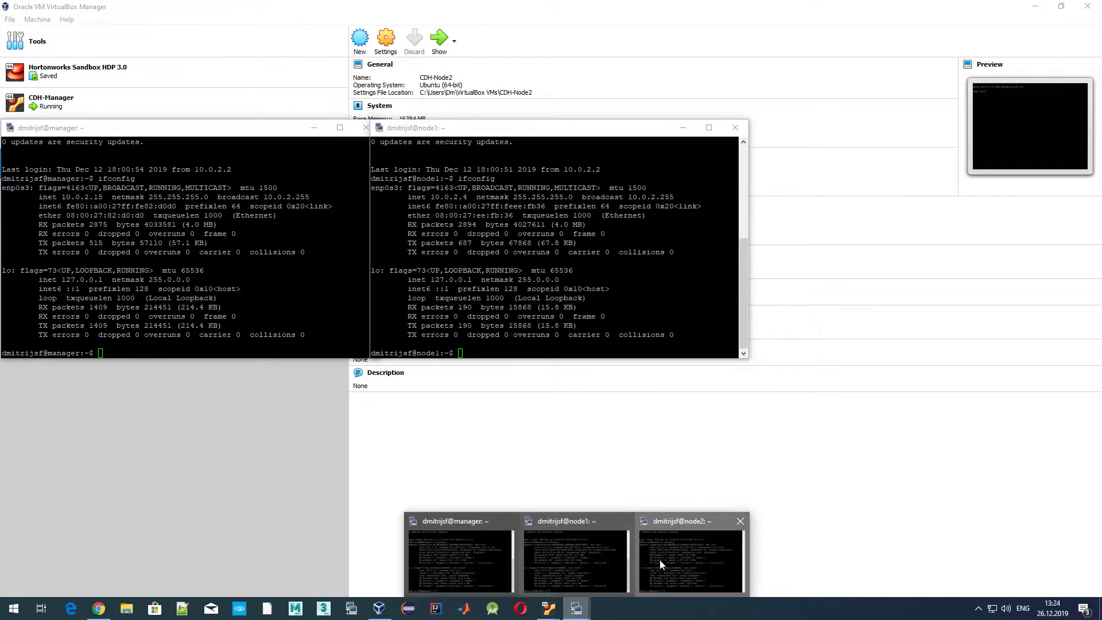
click(688, 565)
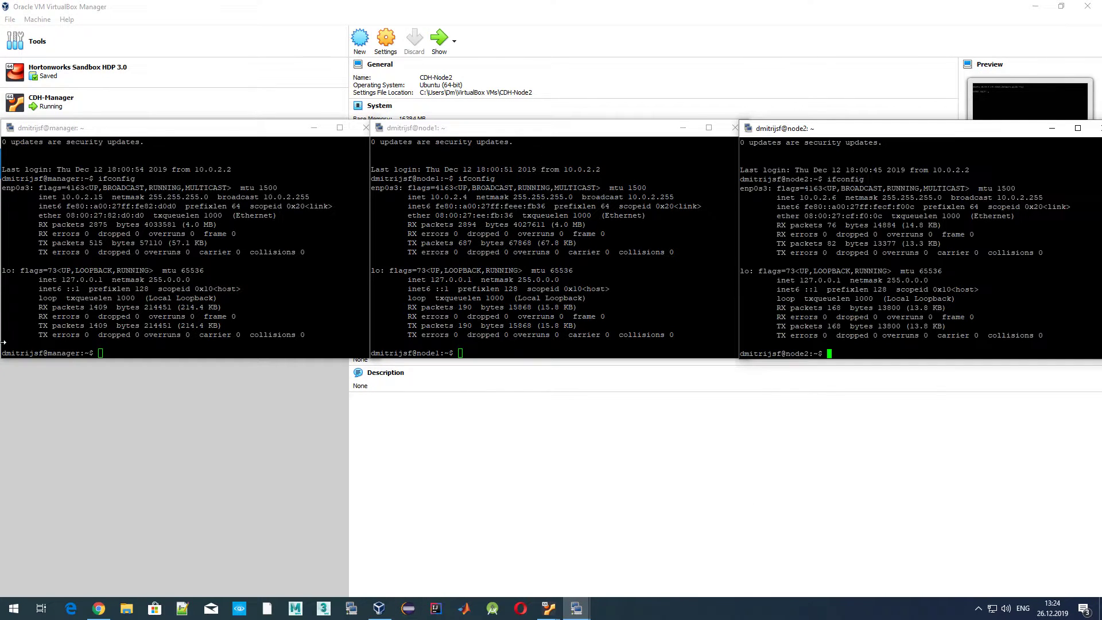
click(108, 339)
click(639, 287)
click(934, 305)
Switch to Cloudera Manager in Chrome, sign in with the prefilled admin credentials and proceed past the welcome page
click(99, 608)
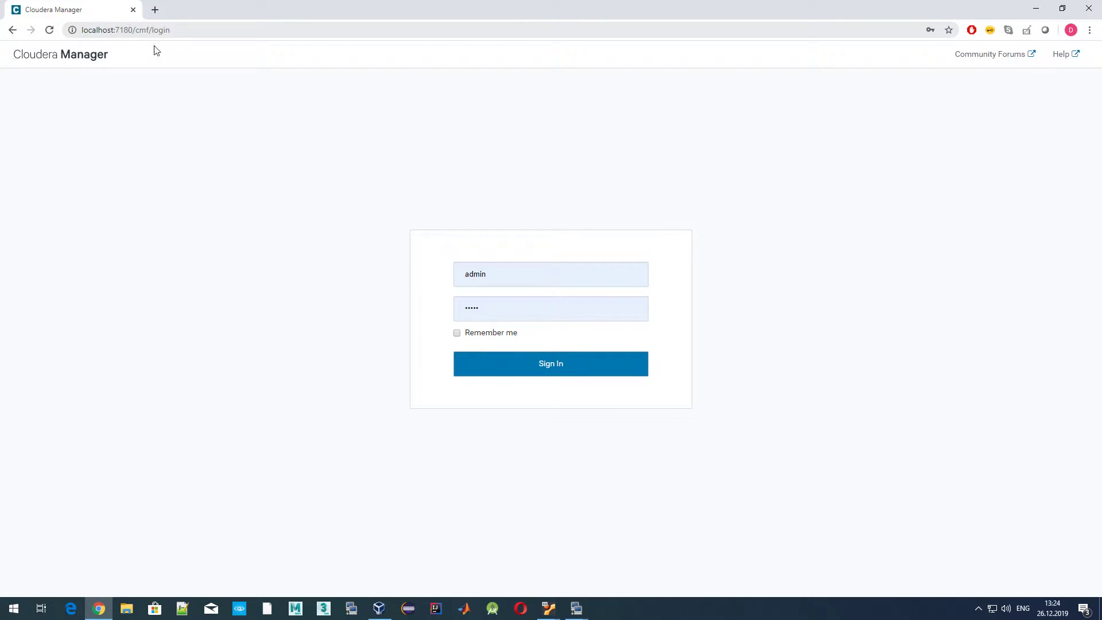
click(571, 368)
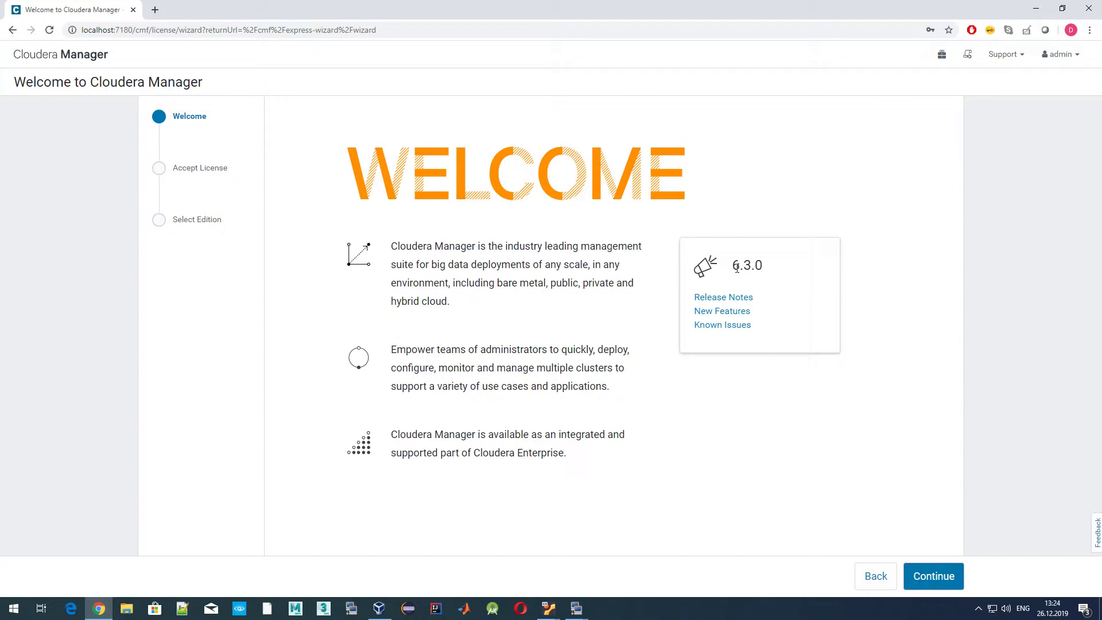
click(942, 582)
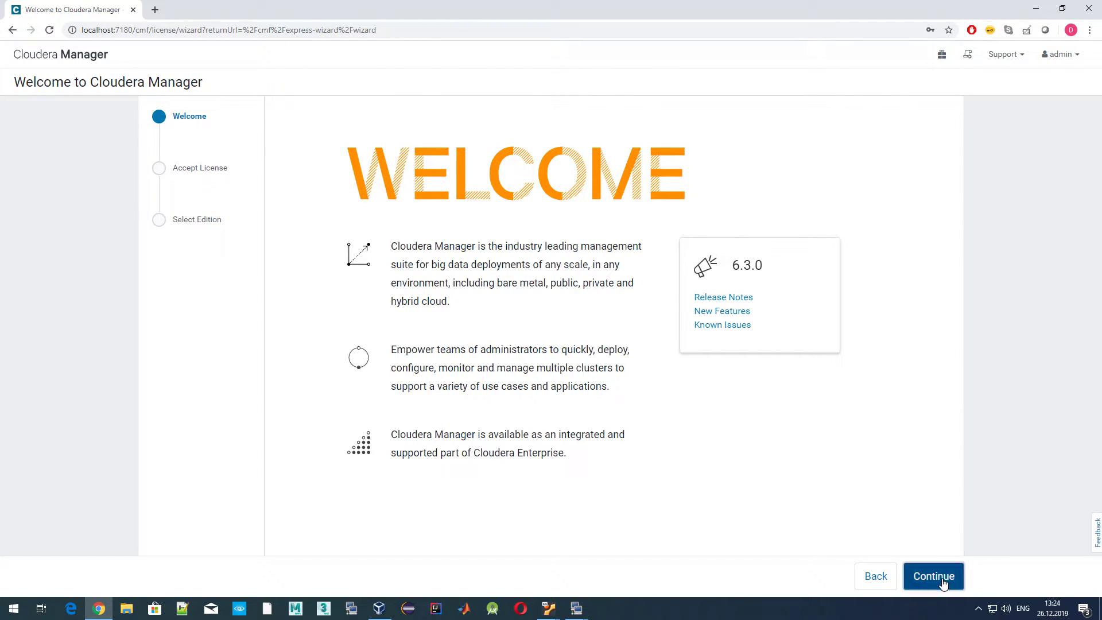
Read through and accept the End User License Terms and Conditions, and continue to the edition selection
scroll(568, 233, down, 5)
scroll(568, 232, down, 15)
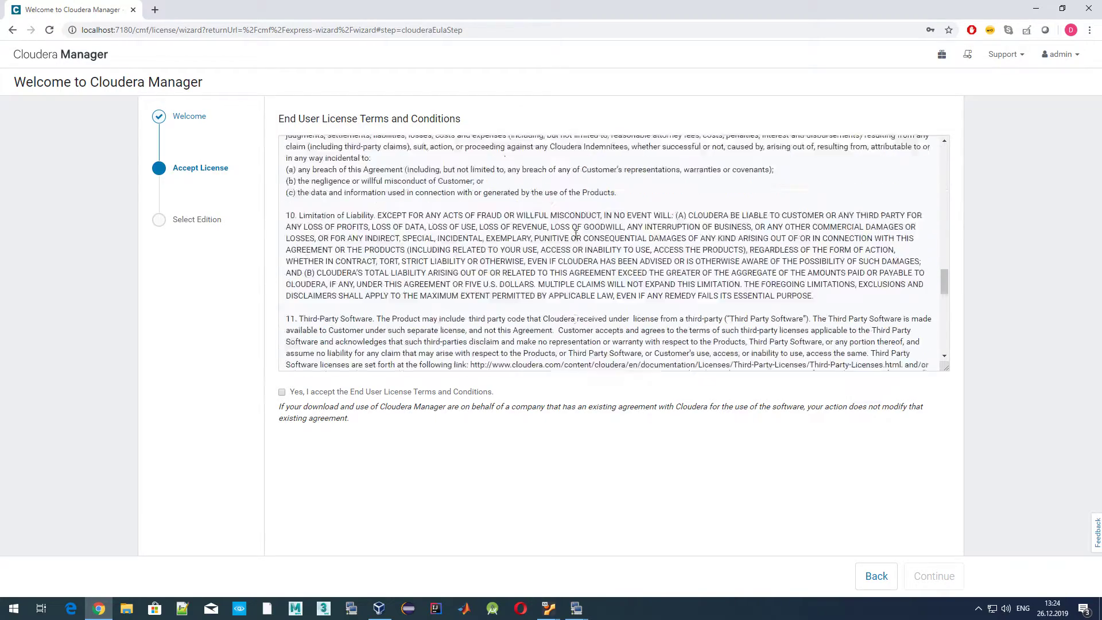
click(409, 392)
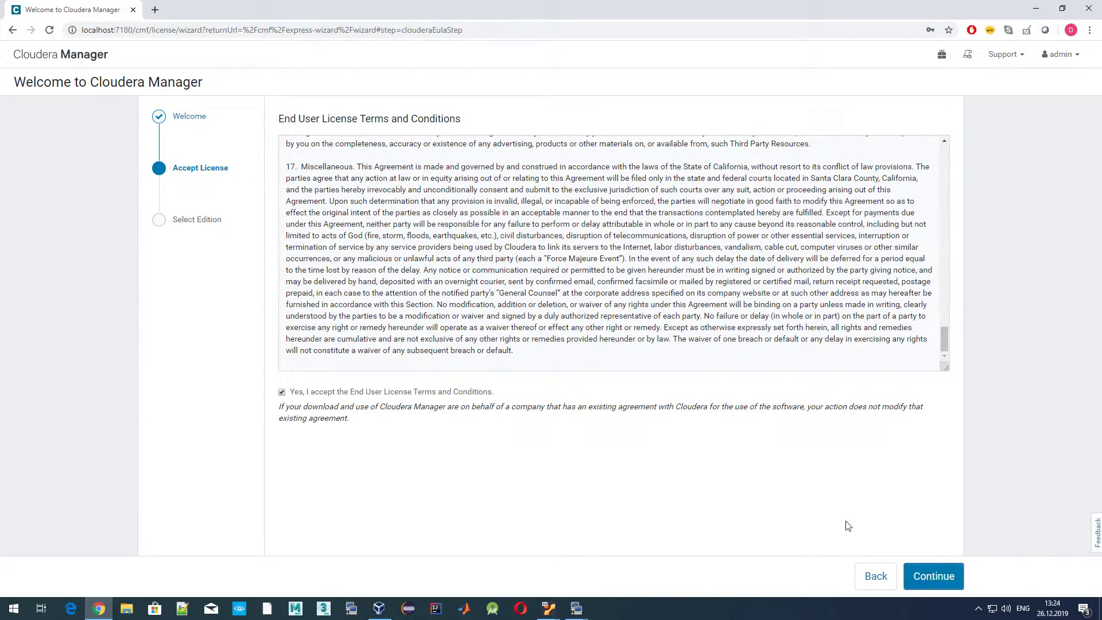
click(932, 578)
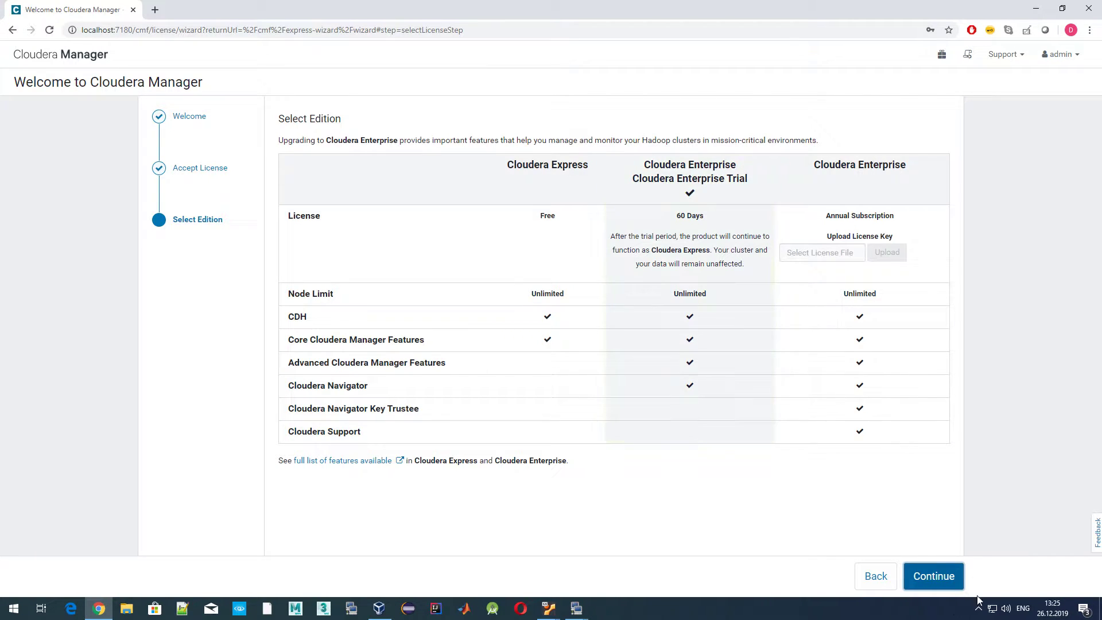
Continue with the Cloudera Enterprise Trial edition and proceed past the Add Cluster welcome page to Cluster Basics
click(948, 576)
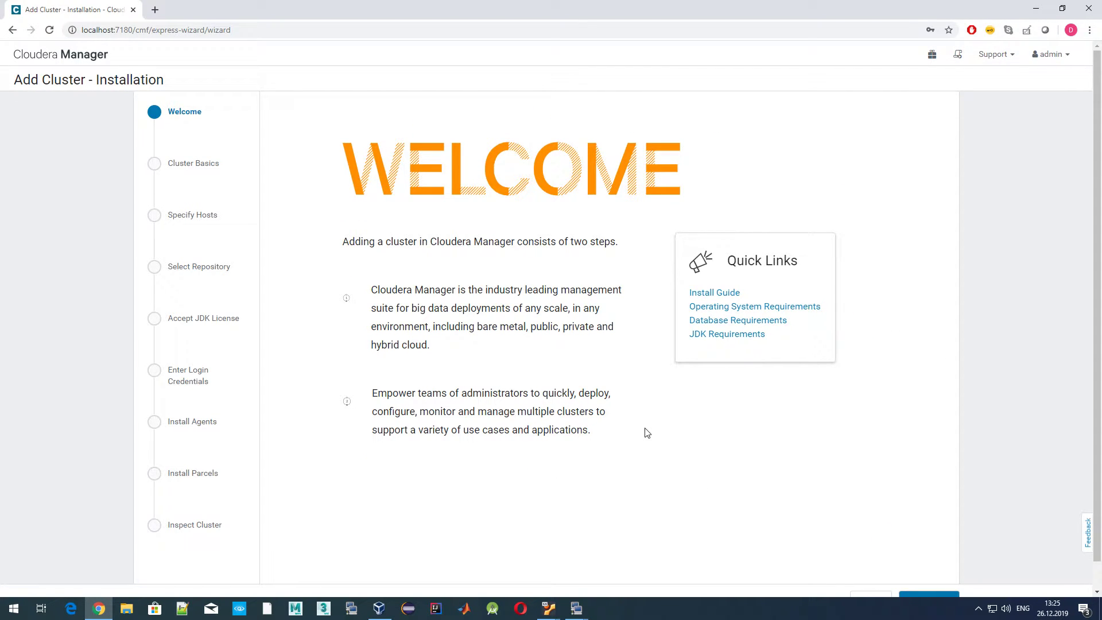
scroll(659, 434, down, 1)
click(938, 576)
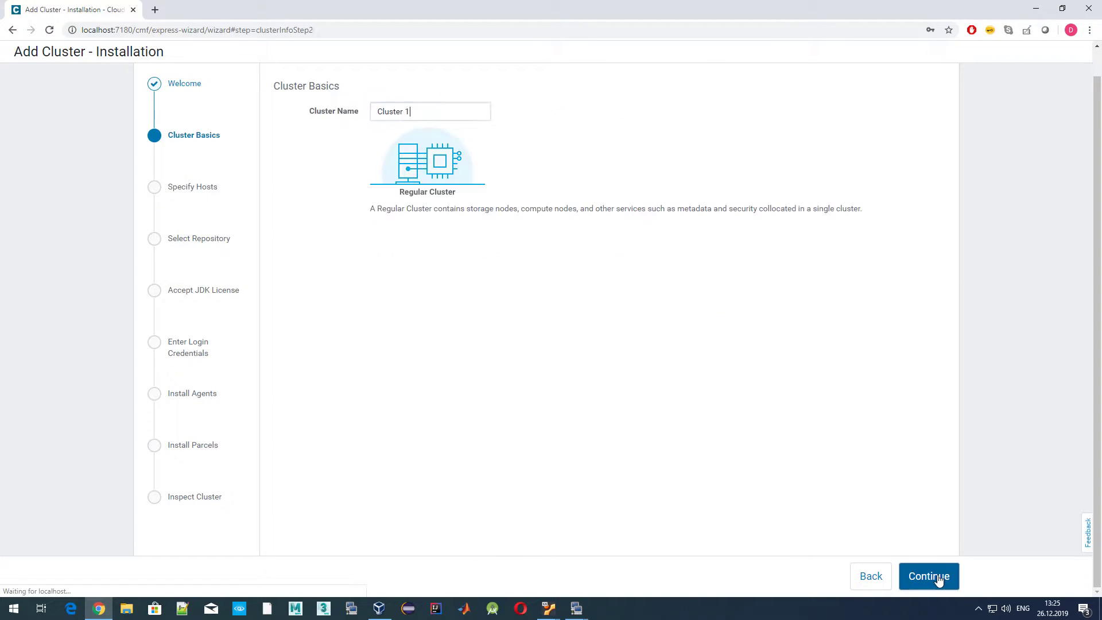
Name the cluster "DataGuru.guide CDH cluster" and continue to specifying its hosts
triple_click(442, 108)
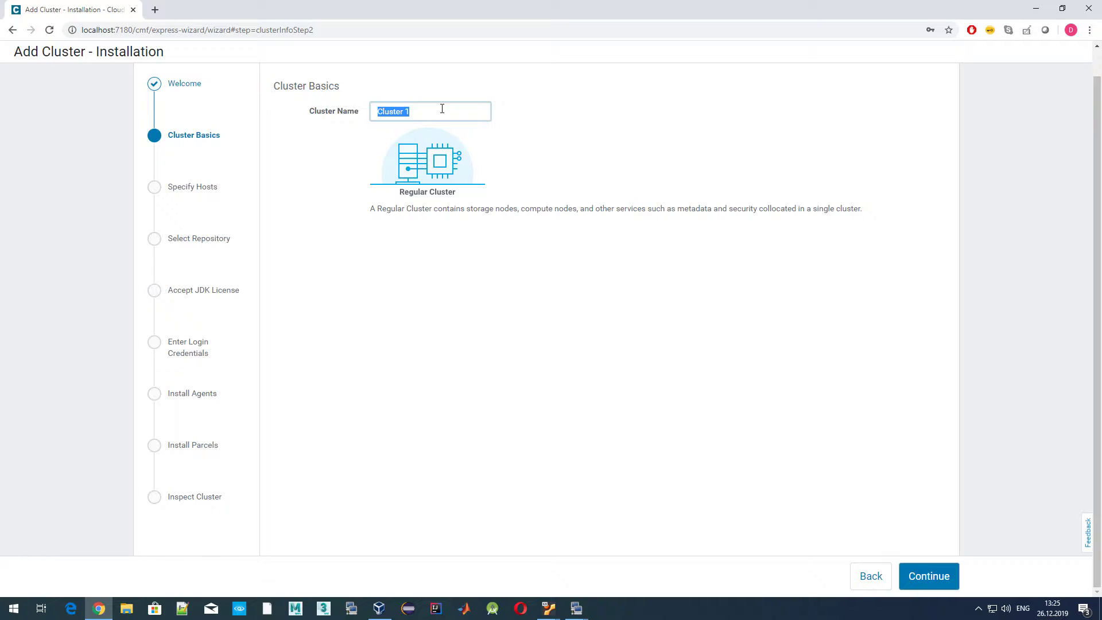
text(DataGuru.guide CDH cluster)
click(939, 572)
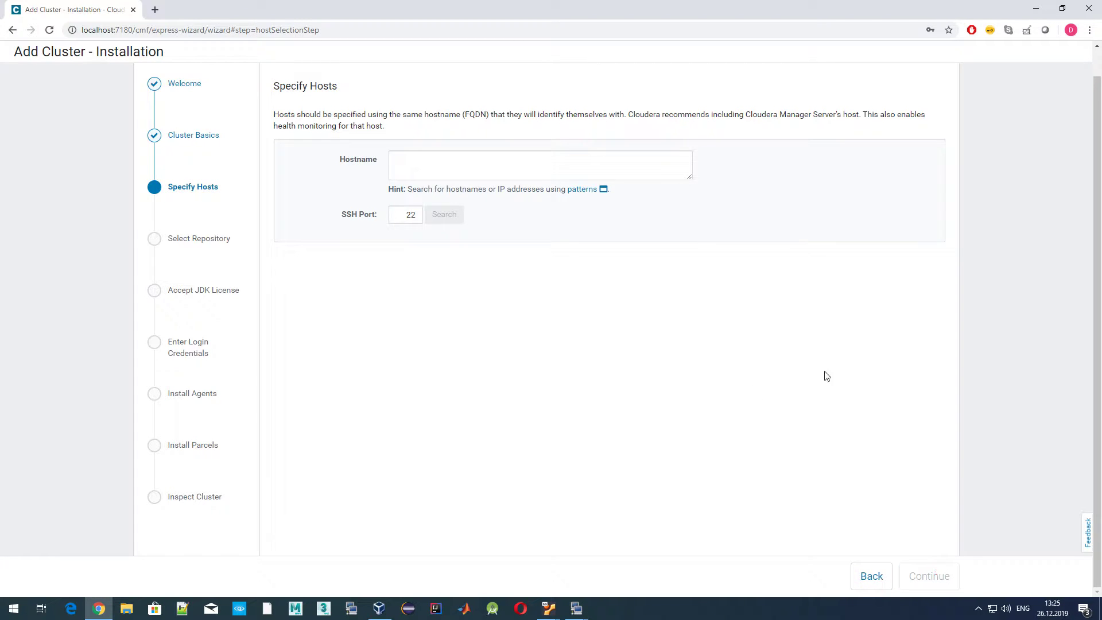
Check the IP addresses in the manager, node1 and node2 terminals, and search for hosts matching 10.0.2.[1-20] on SSH port 22
click(497, 166)
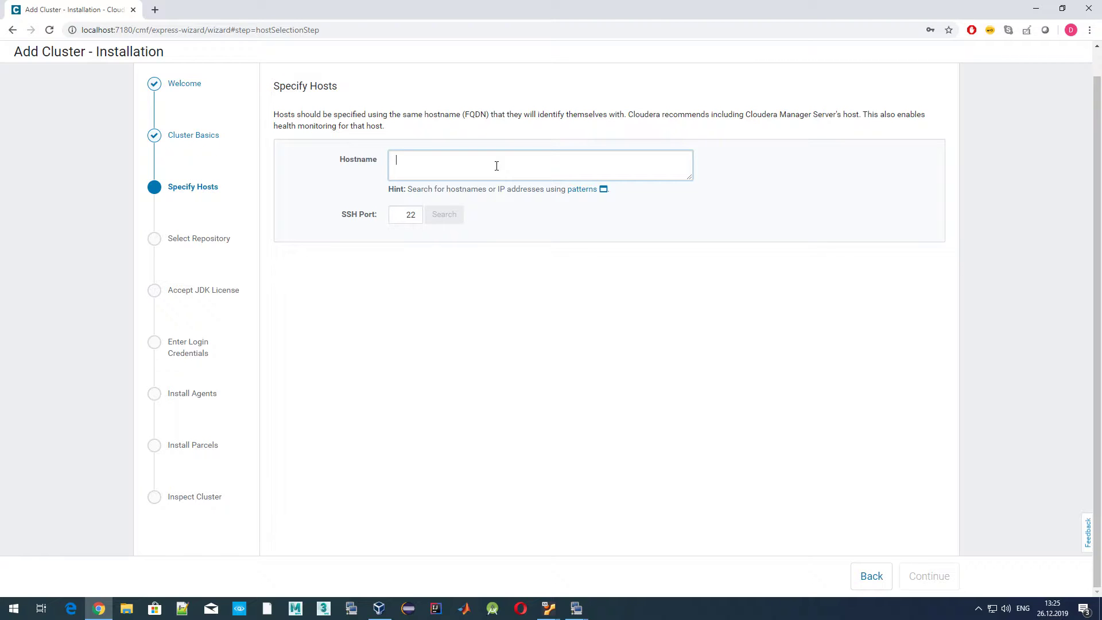
text(10.0)
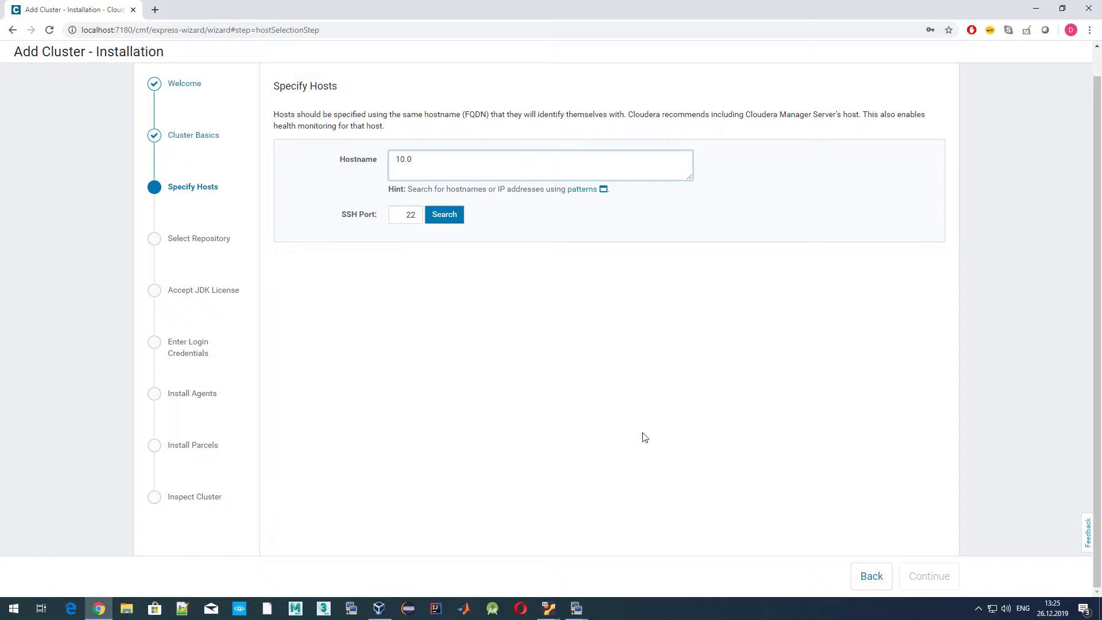
mouse_move(582, 606)
mouse_move(585, 565)
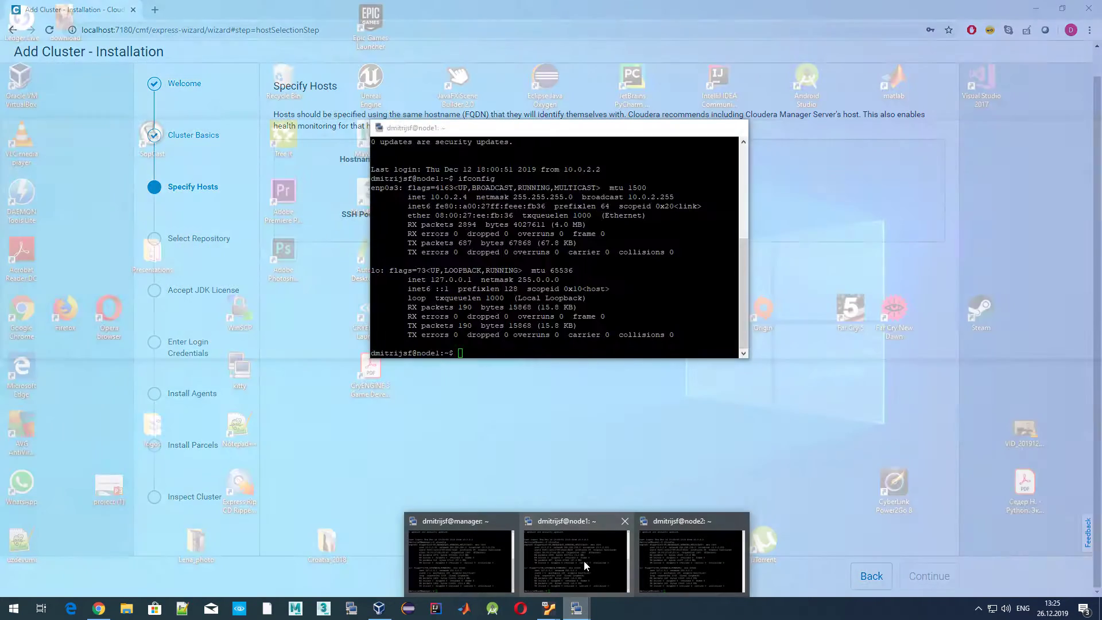
click(584, 560)
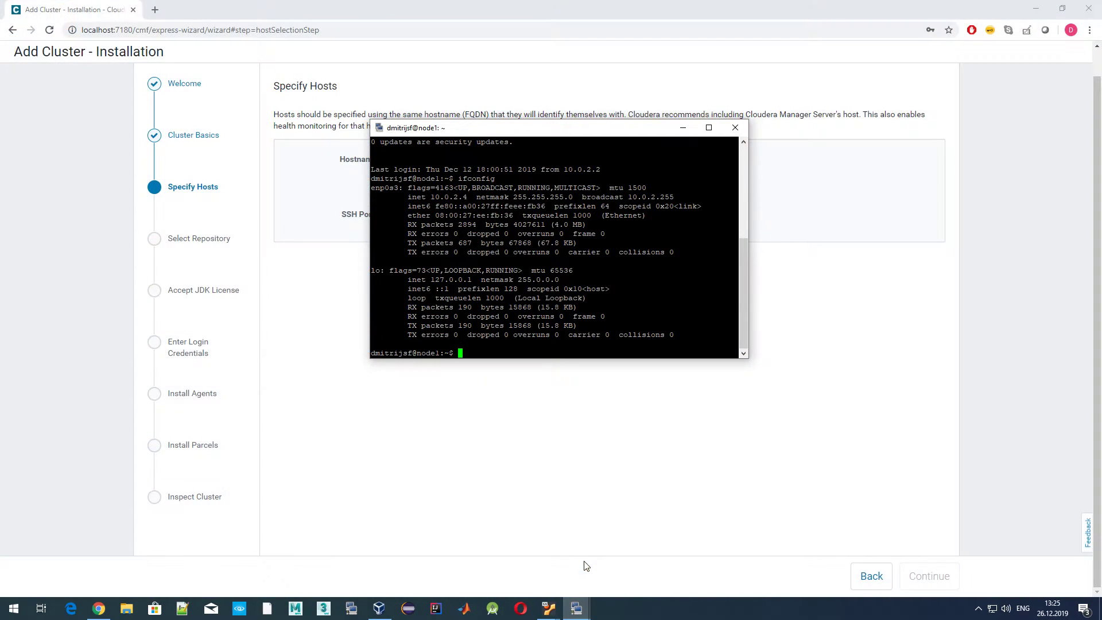
mouse_move(577, 607)
click(461, 560)
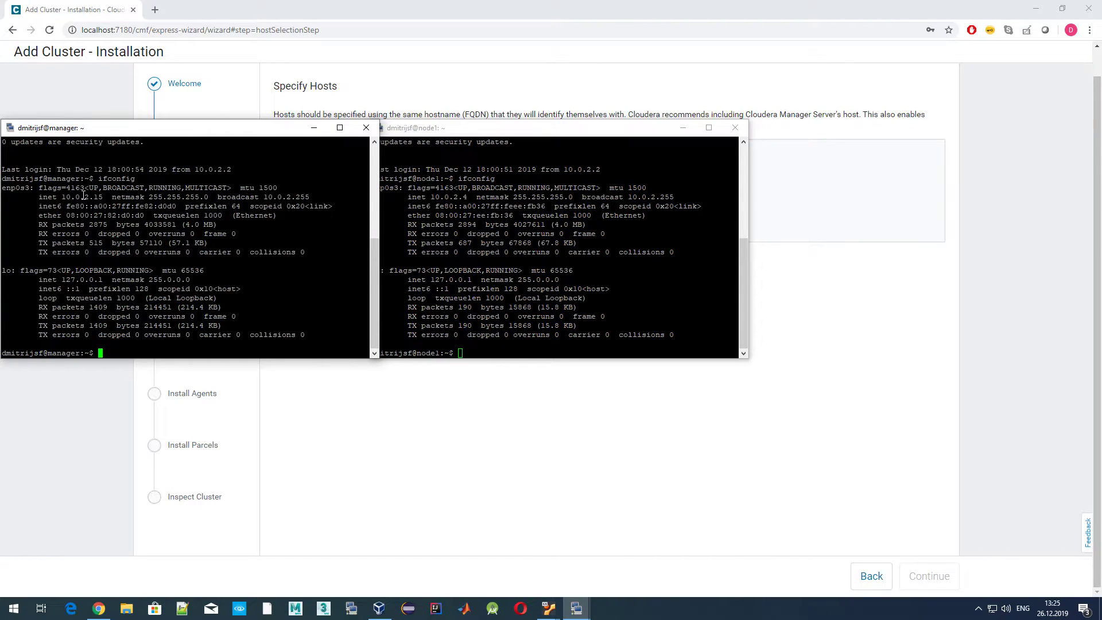
click(577, 607)
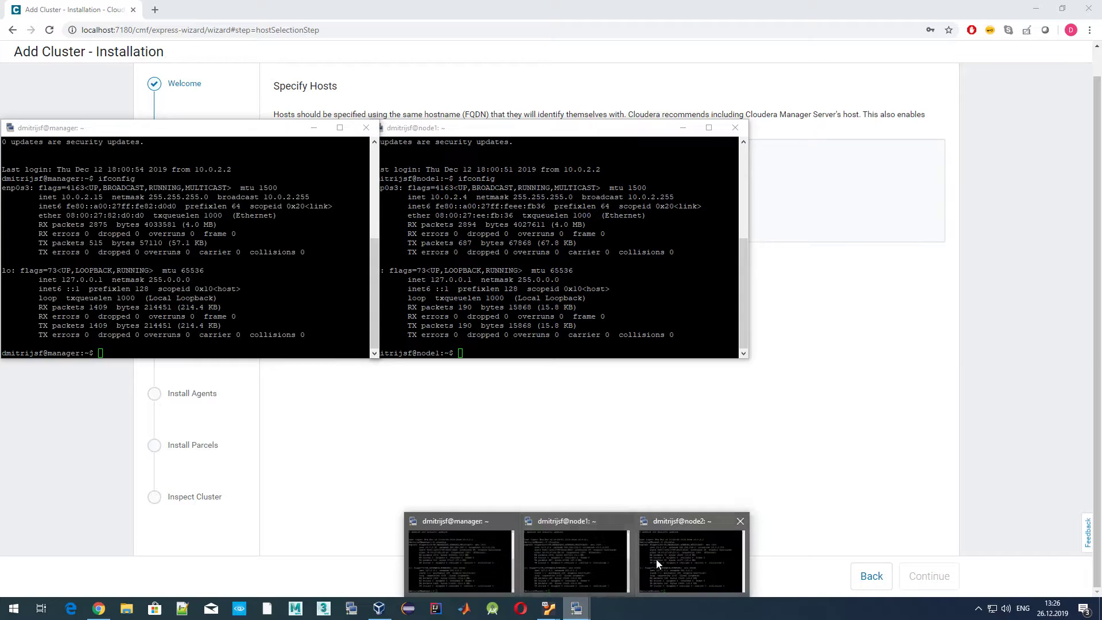
click(655, 558)
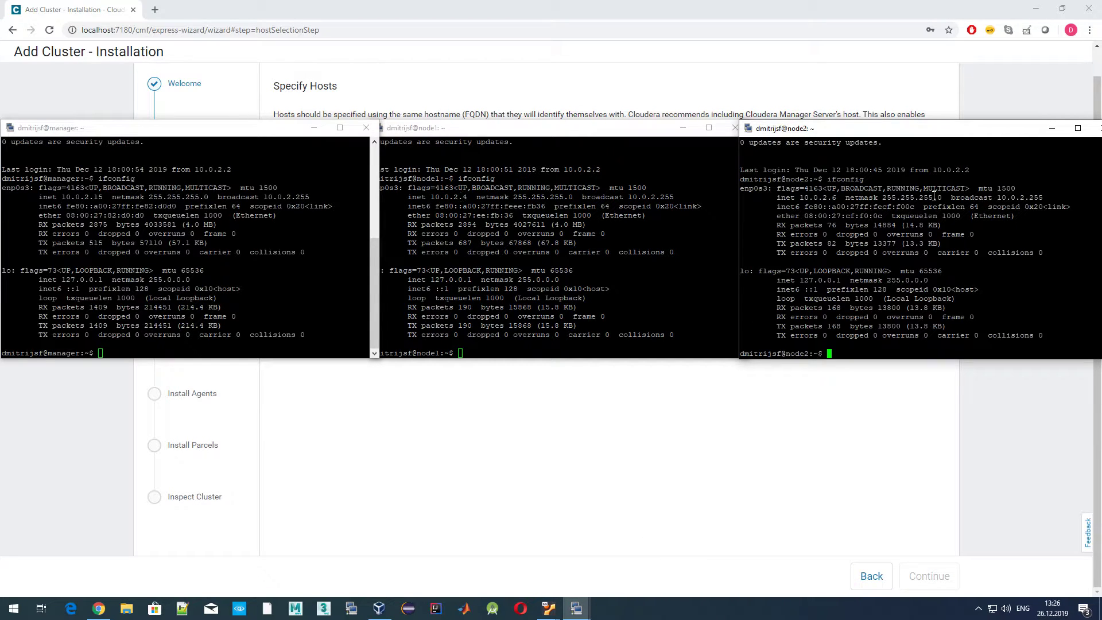
click(629, 5)
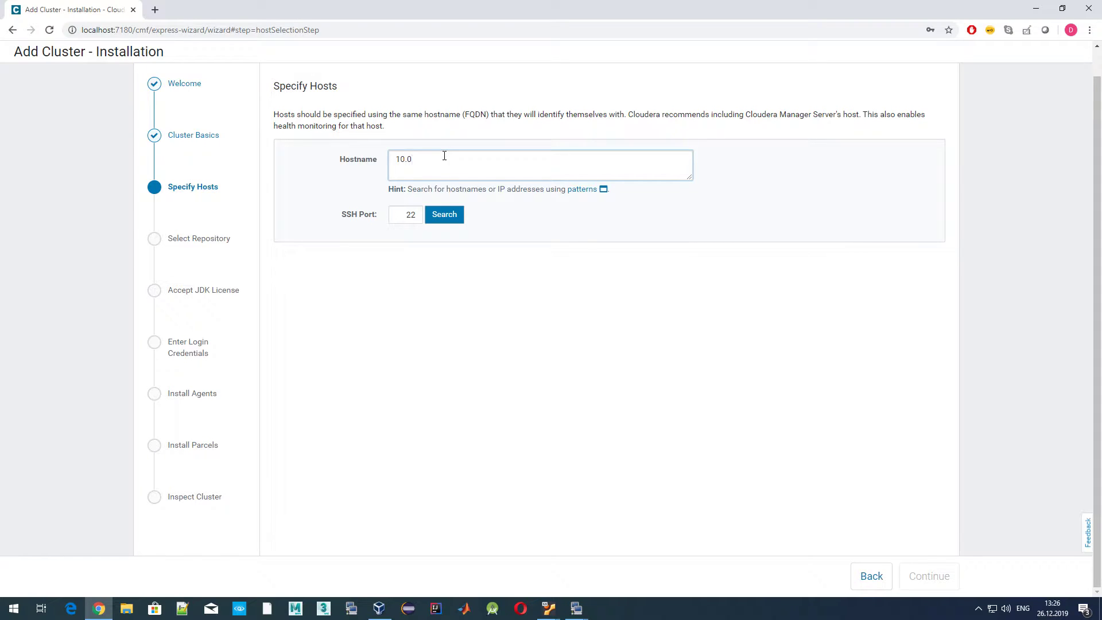
text(.2.[1-20)
click(444, 214)
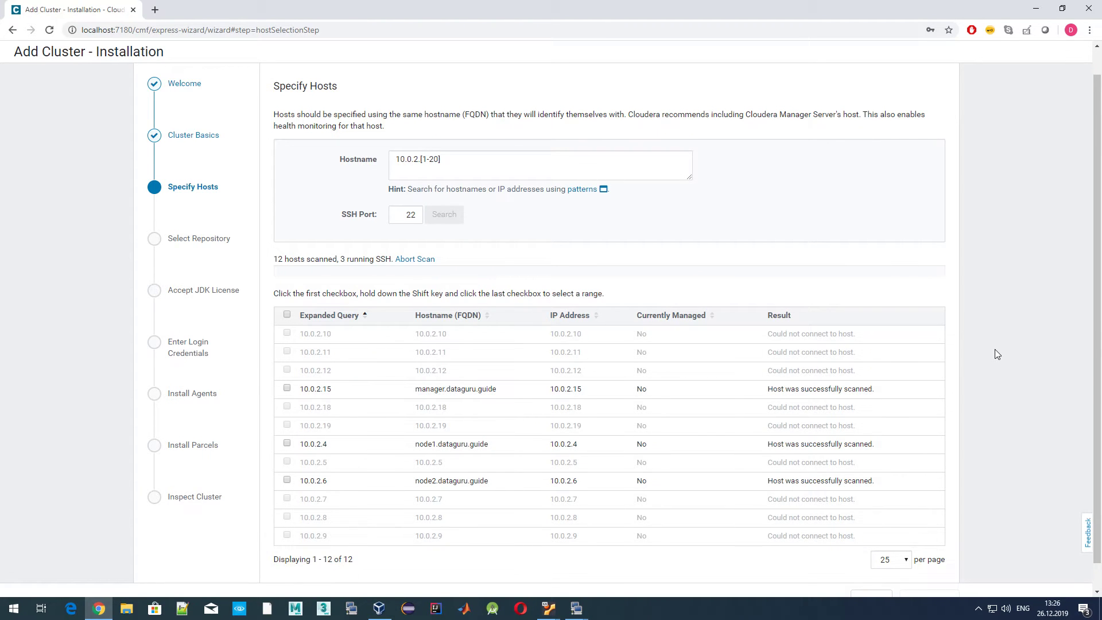
Exclude host 10.0.2.2 from the scanned hosts, keeping the manager, node1 and node2 selected, and continue
scroll(997, 350, down, 1)
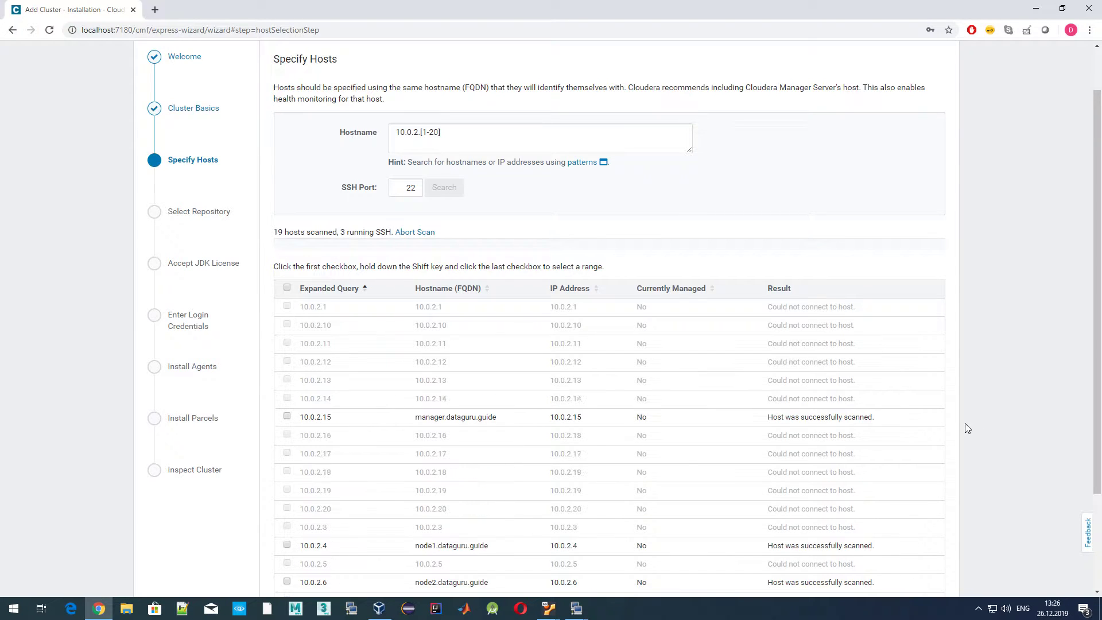
scroll(965, 413, down, 2)
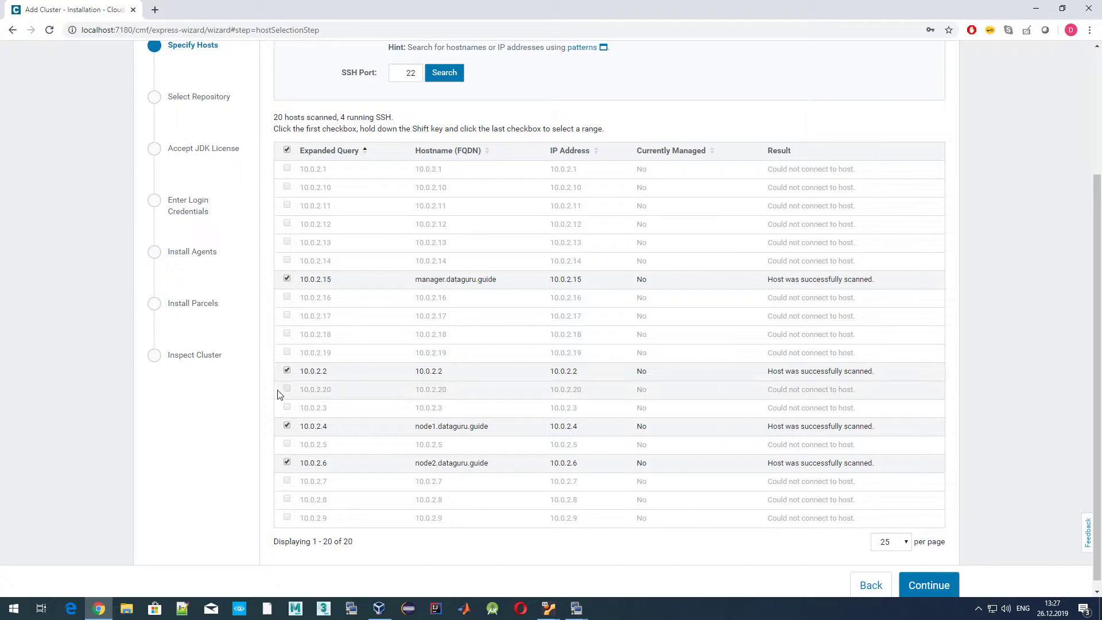
click(286, 370)
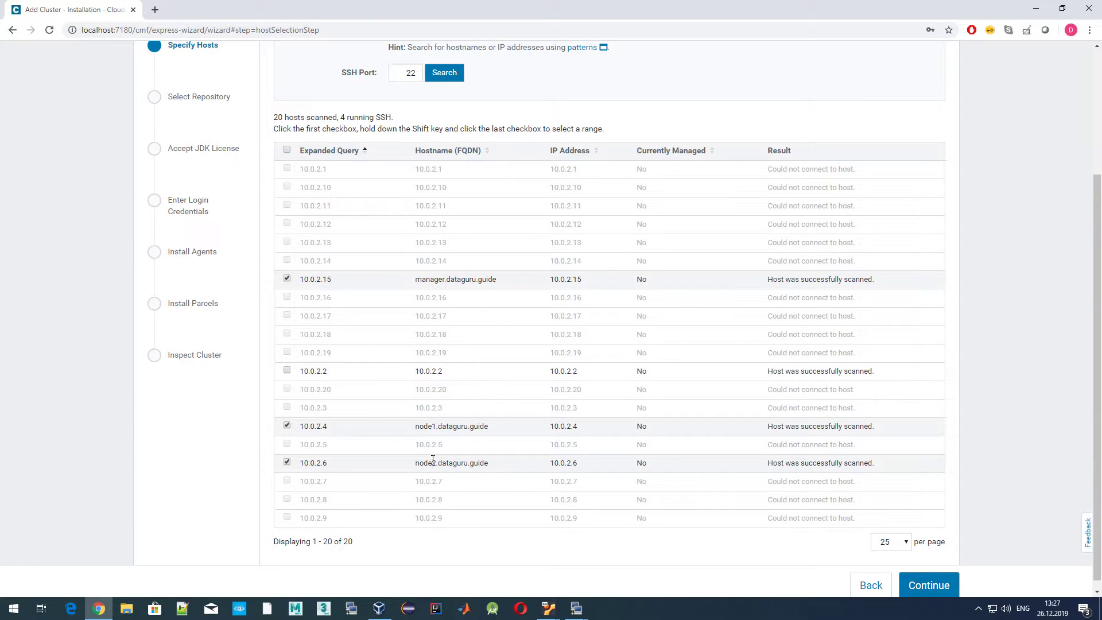
click(928, 585)
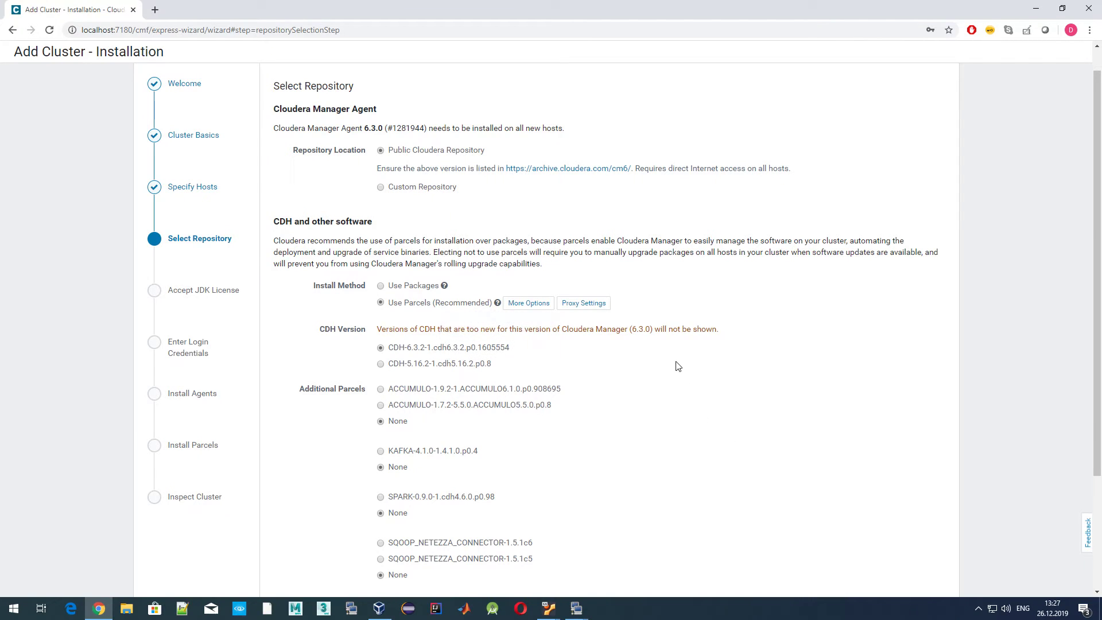
Review the repository options and continue with the public Cloudera repository, CDH 6.3.2 parcels and no additional parcels
scroll(675, 366, down, 1)
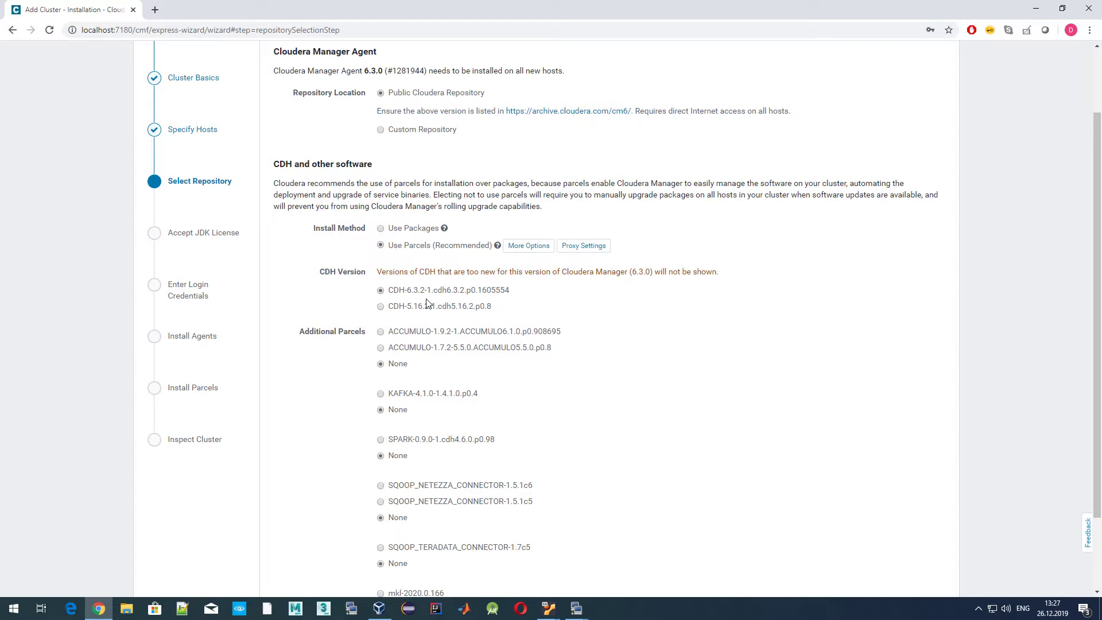
drag(554, 270, 655, 272)
click(646, 318)
scroll(611, 332, down, 1)
scroll(611, 331, down, 1)
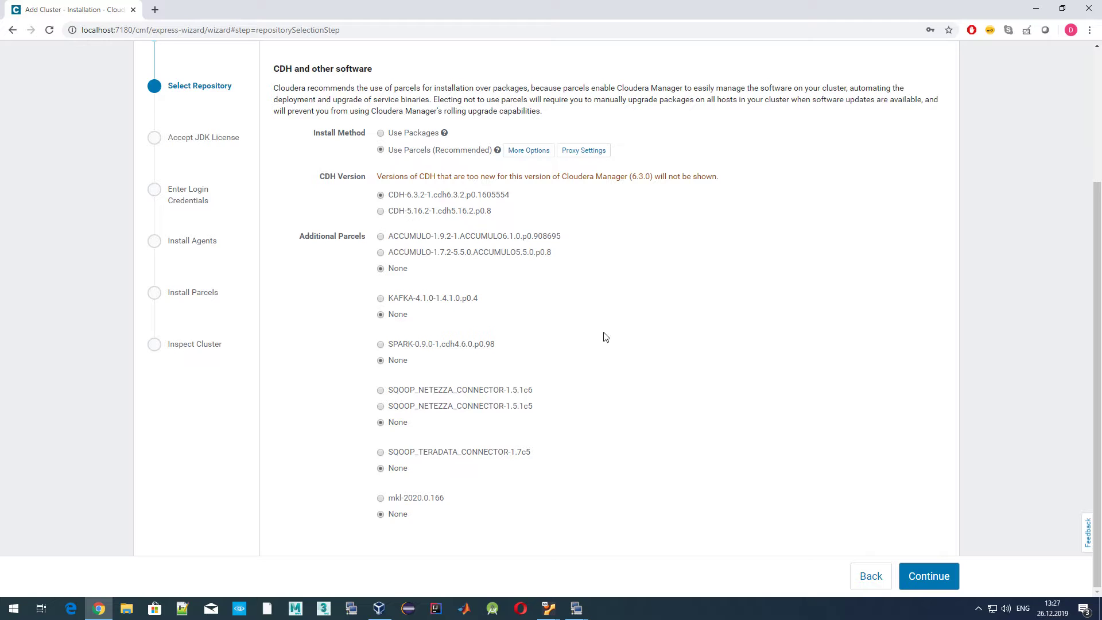
click(927, 576)
Accept the JDK license with installation of Oracle JDK 8 and the Java Unlimited Strength Encryption Policy Files, and continue
scroll(550, 159, down, 20)
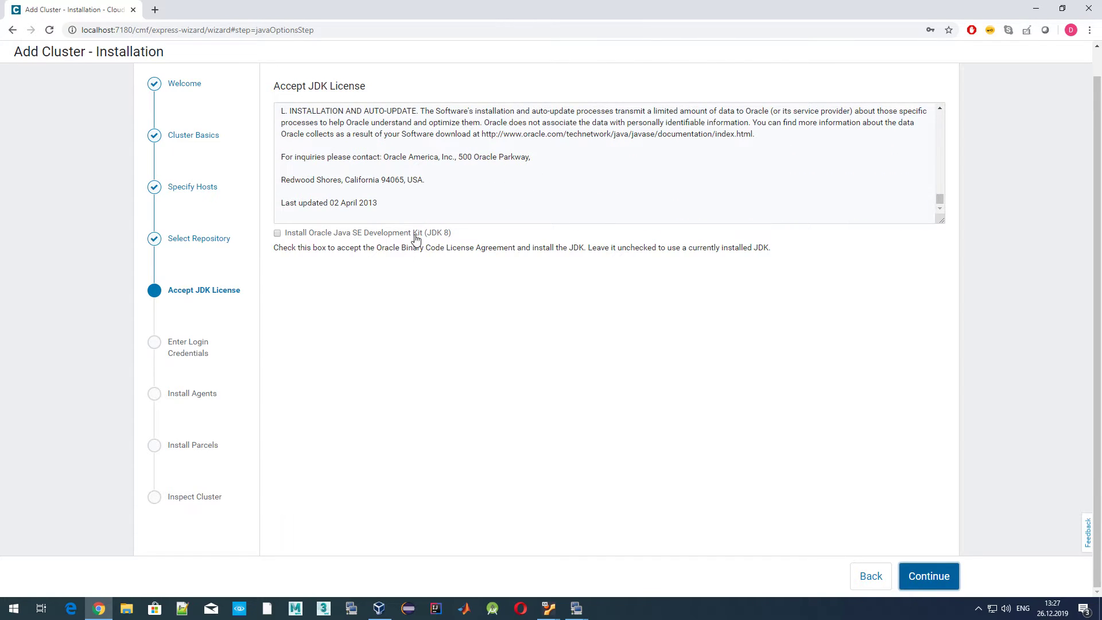
click(397, 235)
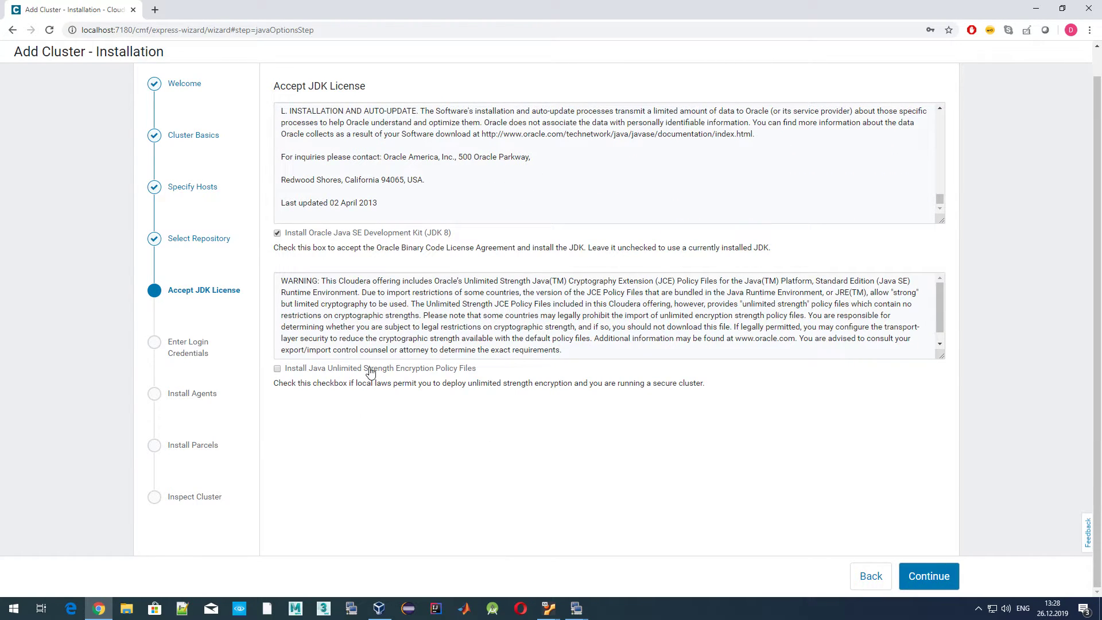
scroll(590, 307, down, 2)
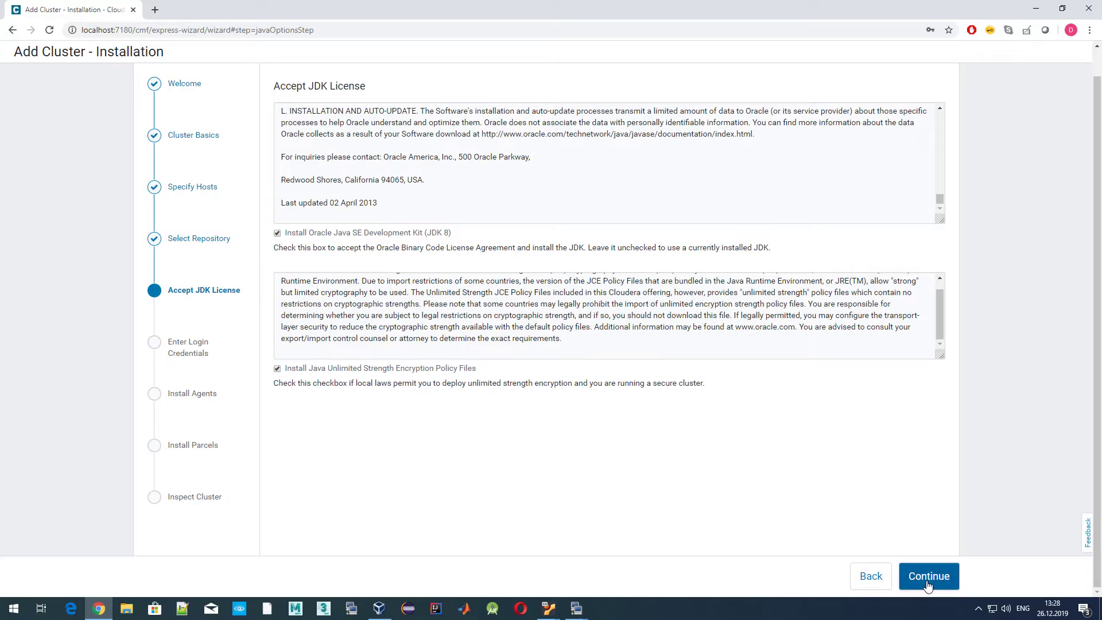
scroll(524, 171, up, 15)
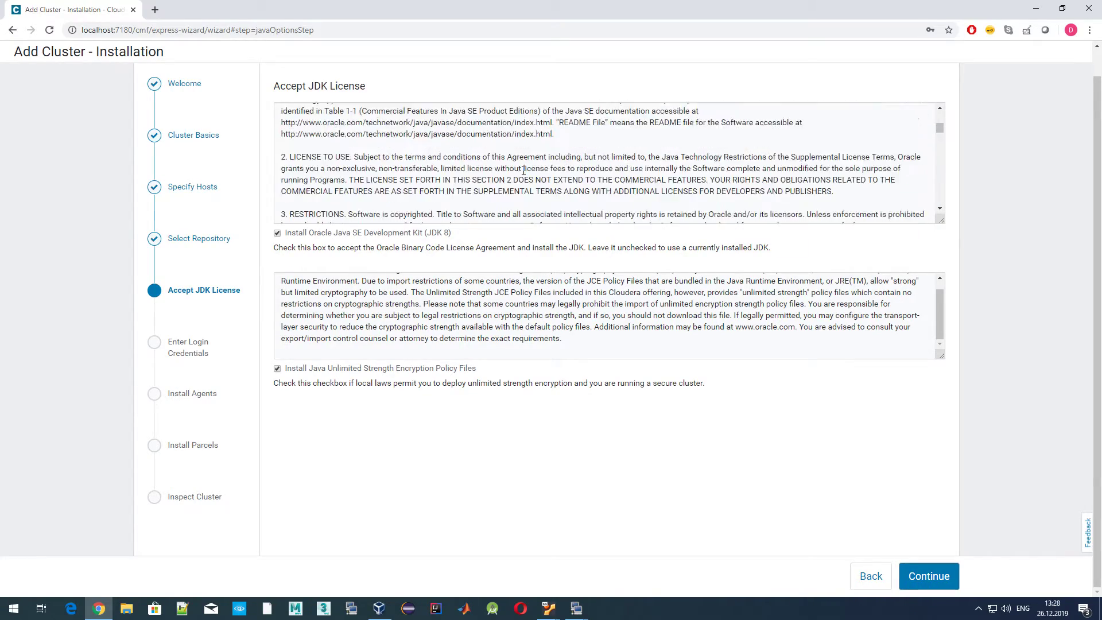
scroll(523, 171, down, 15)
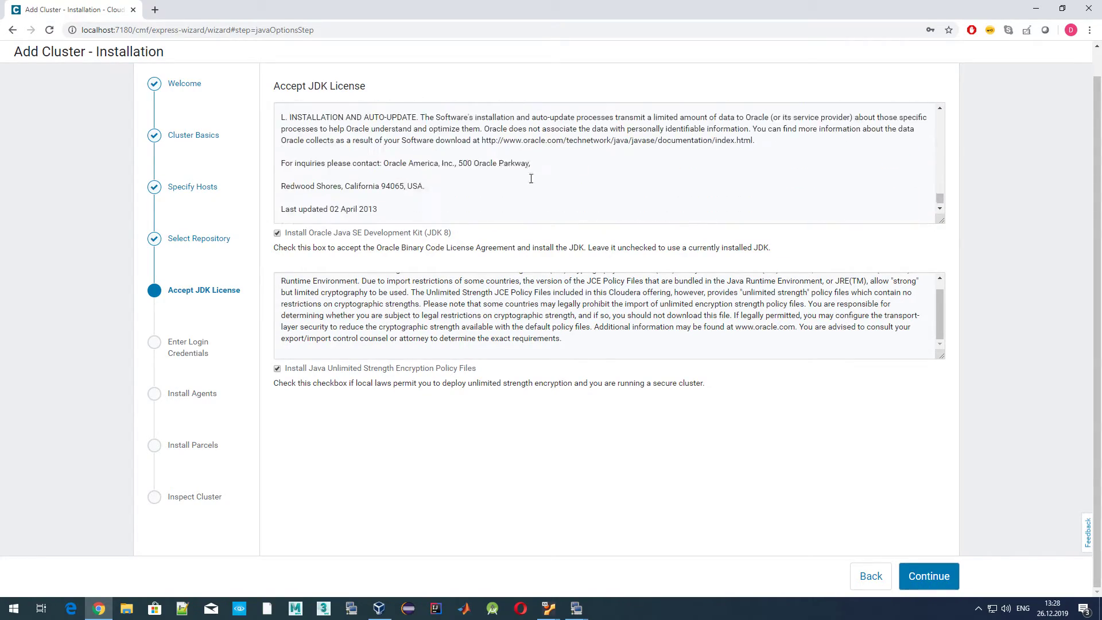
click(930, 585)
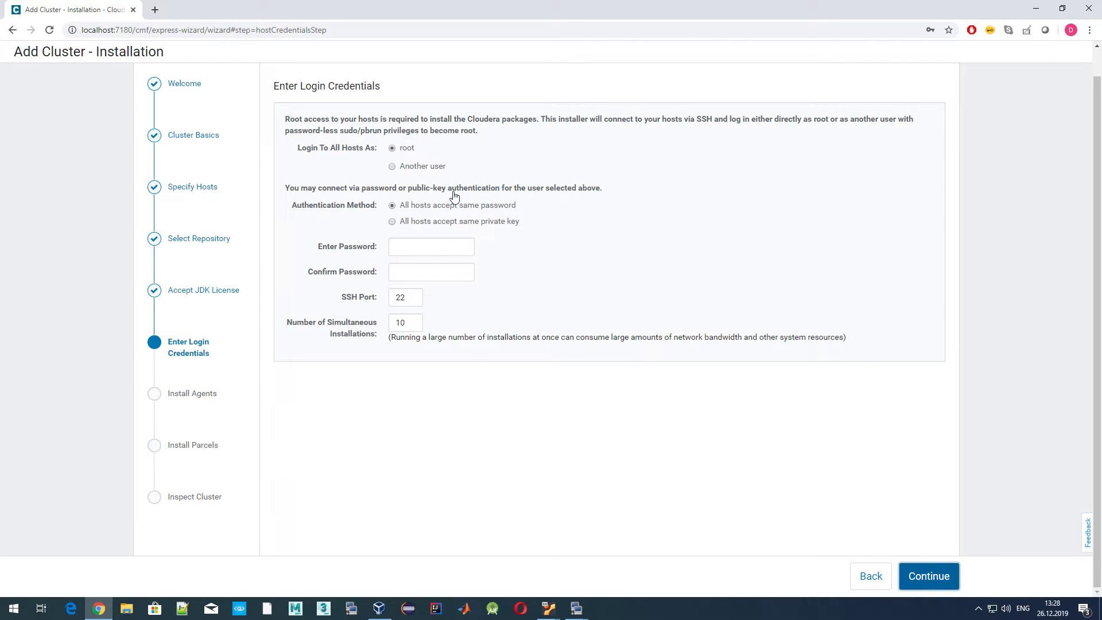
Set the login to all hosts as another user and fill in the account's user name
click(419, 167)
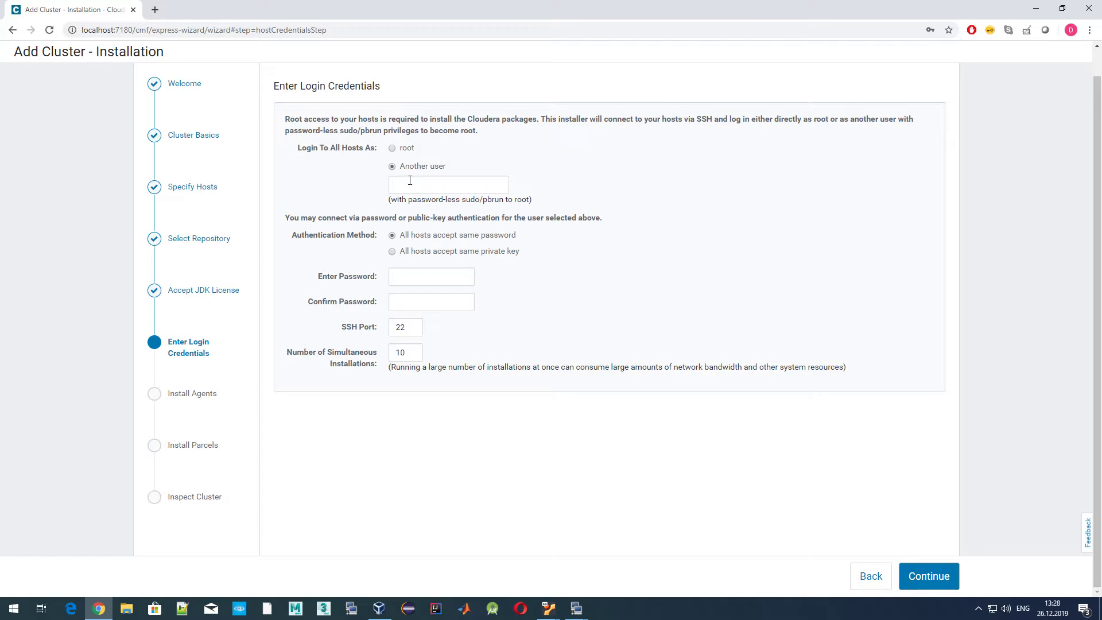
click(410, 181)
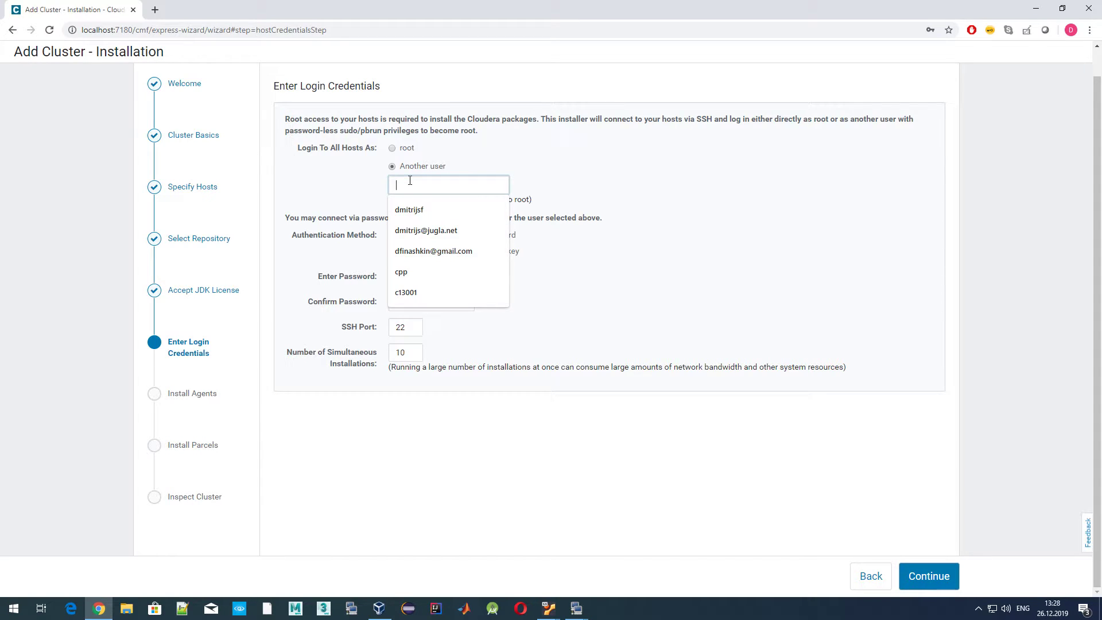
click(414, 209)
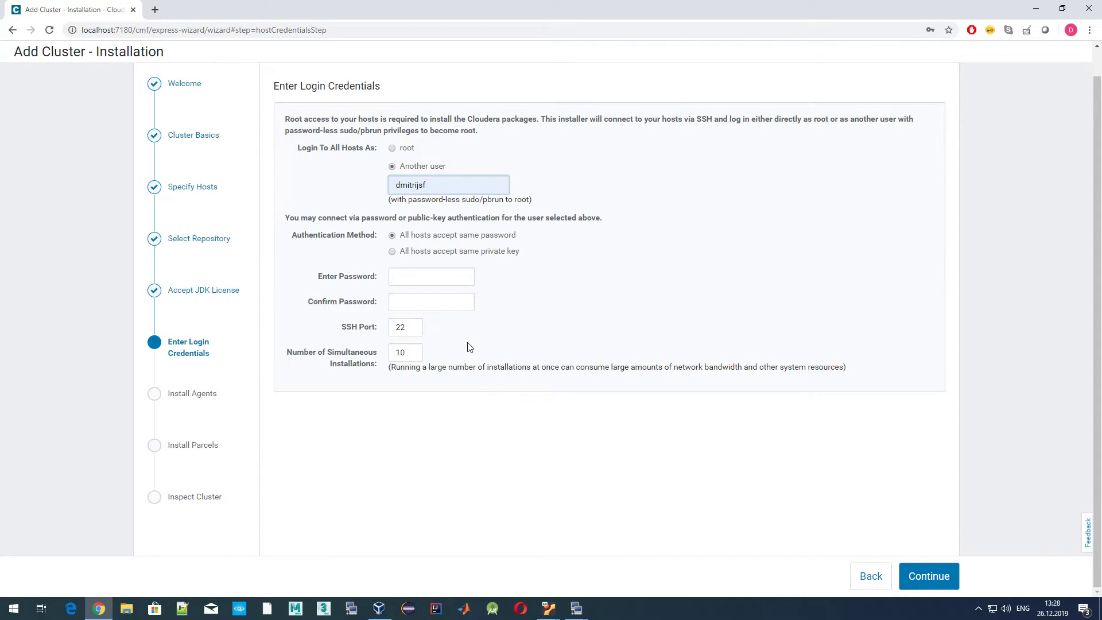
click(439, 273)
click(667, 259)
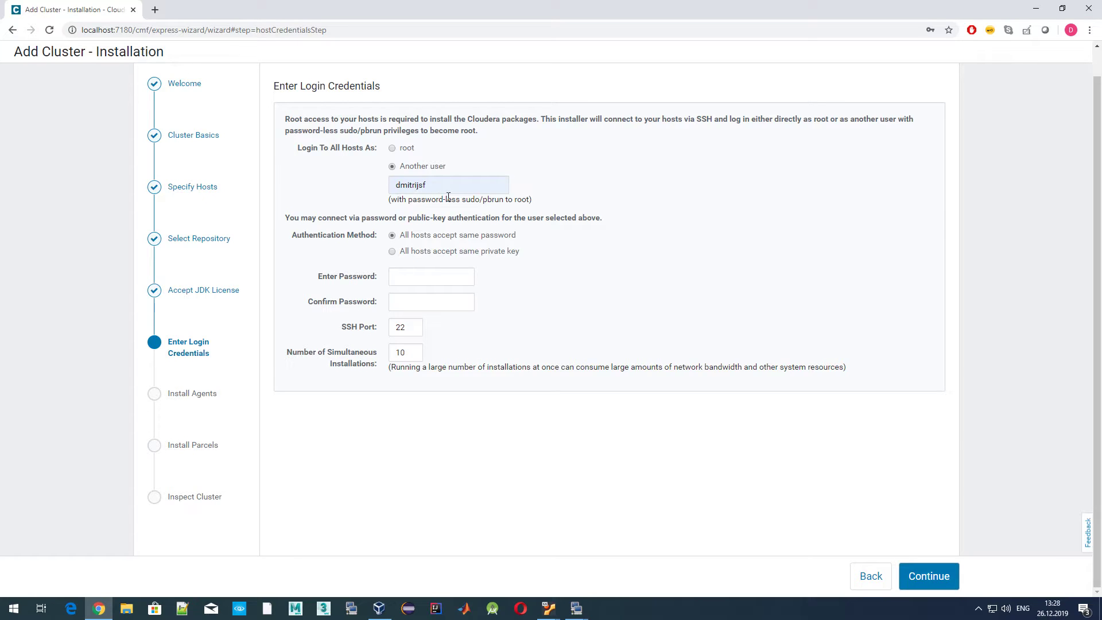
Enter and confirm the account password shared by all hosts, keep SSH port 22 and 10 simultaneous installations, and continue to the agent installation
click(430, 276)
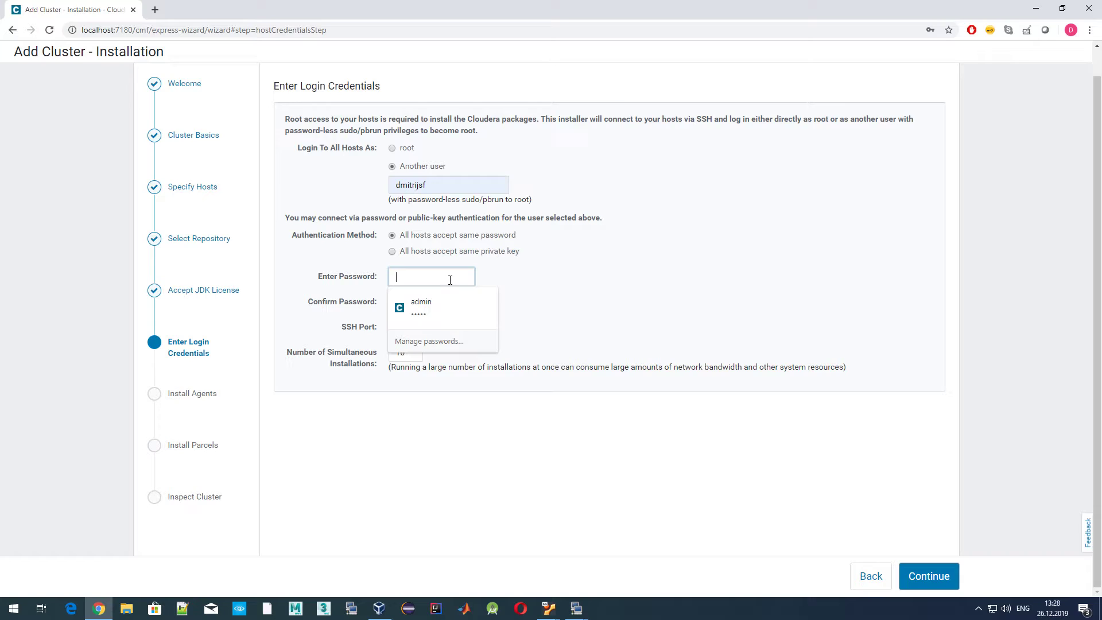
text(•••••••••)
key(Tab)
text(••••••••••)
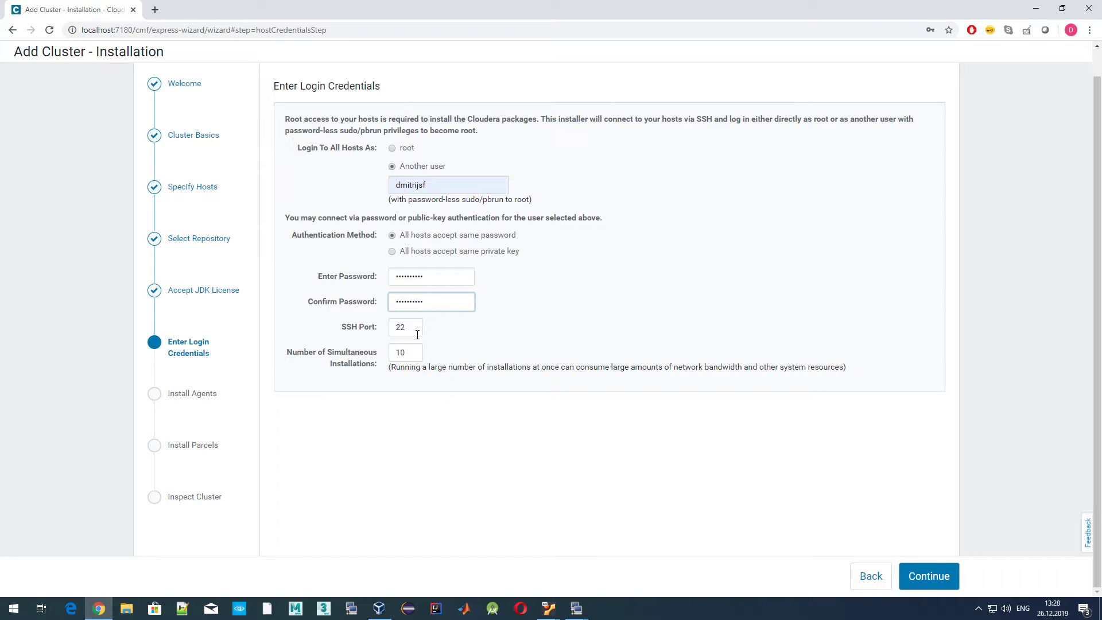
click(933, 576)
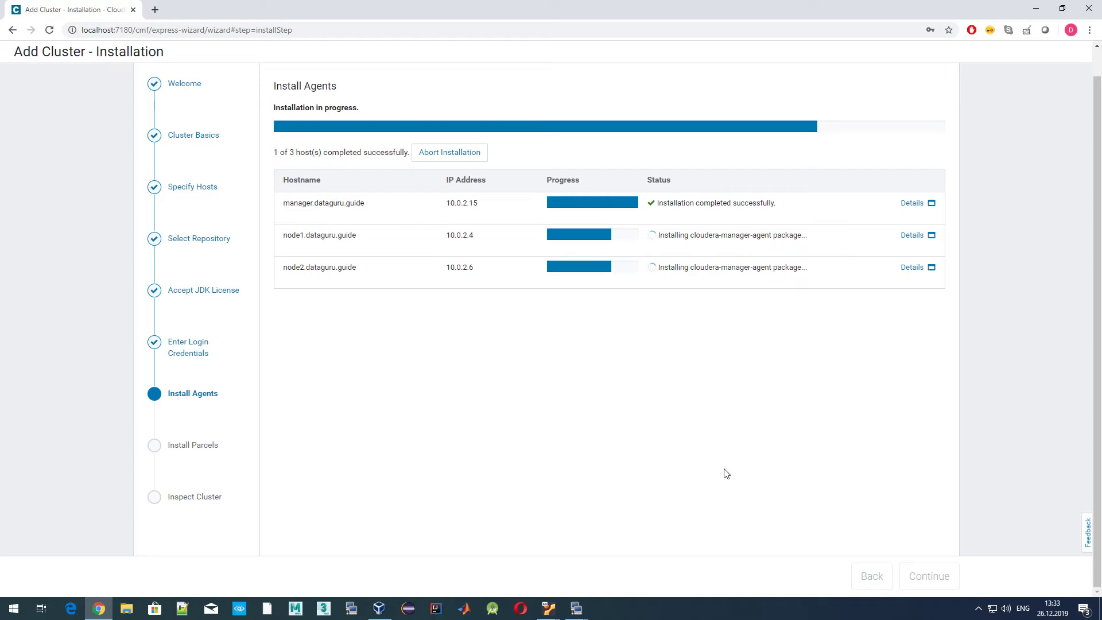
Open the manager host's installation details and examine the log sections on root privileges, distribution, package repositories and the Oracle JDK package
click(913, 205)
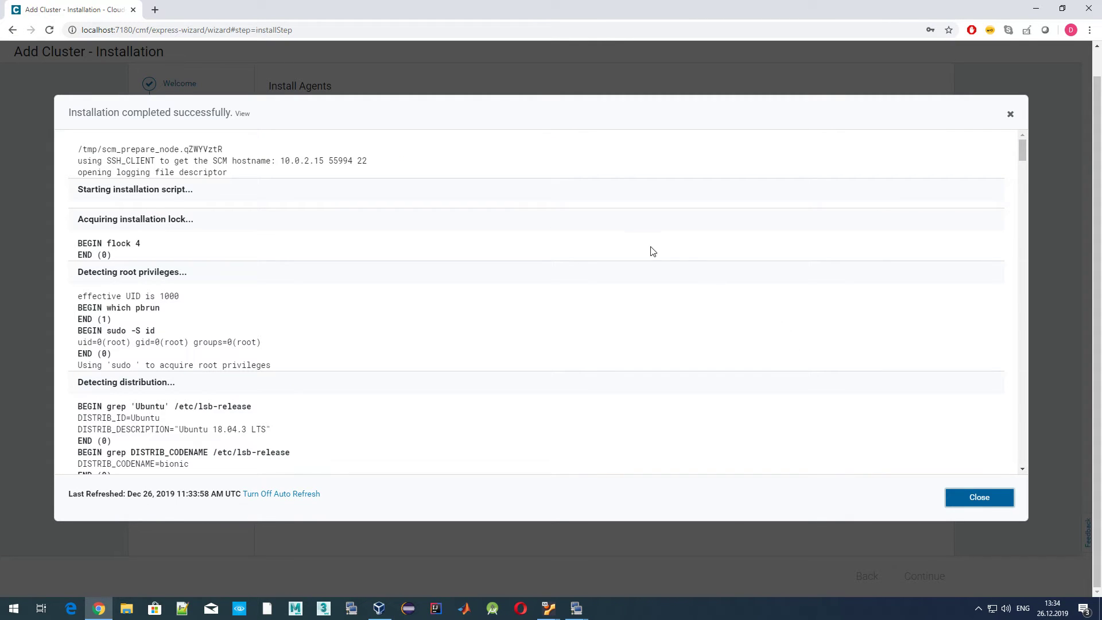
triple_click(740, 136)
click(695, 317)
scroll(688, 325, down, 3)
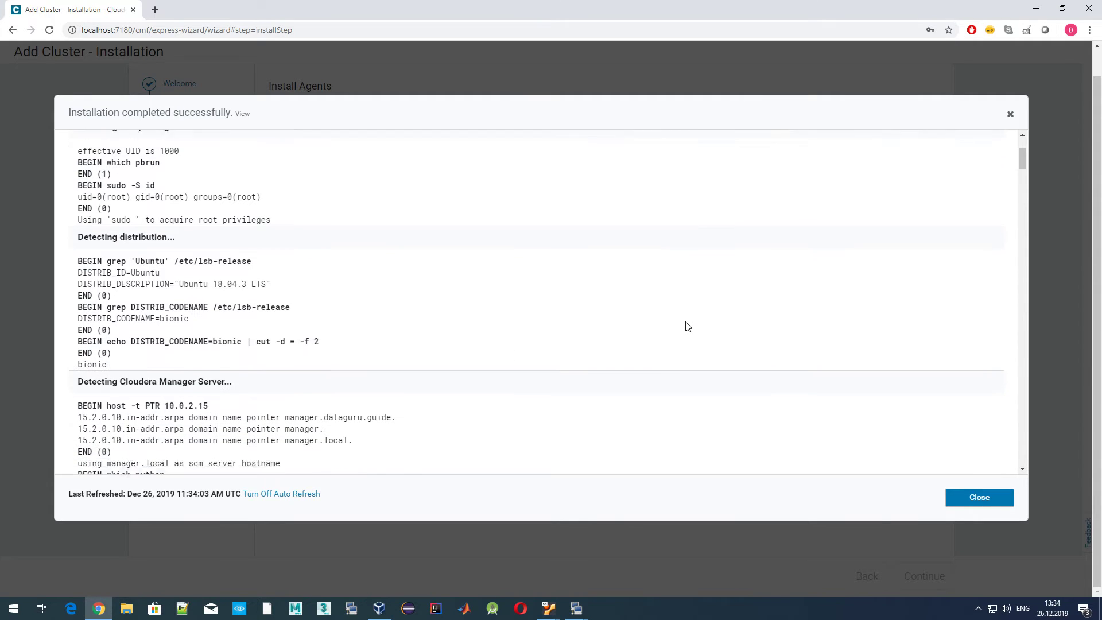
scroll(438, 328, down, 4)
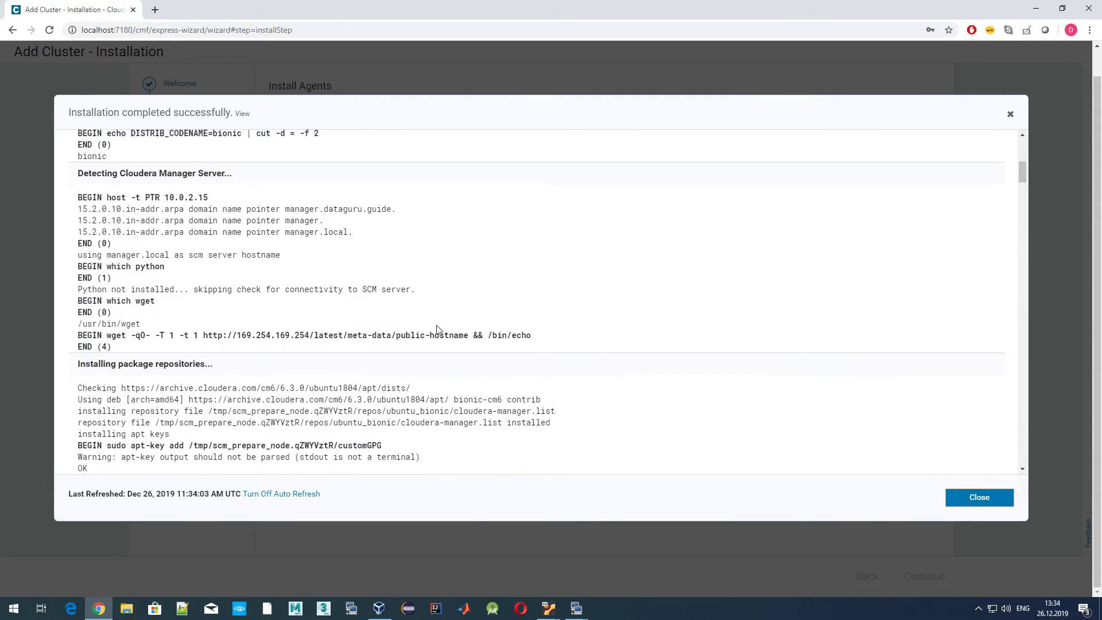
scroll(438, 327, down, 7)
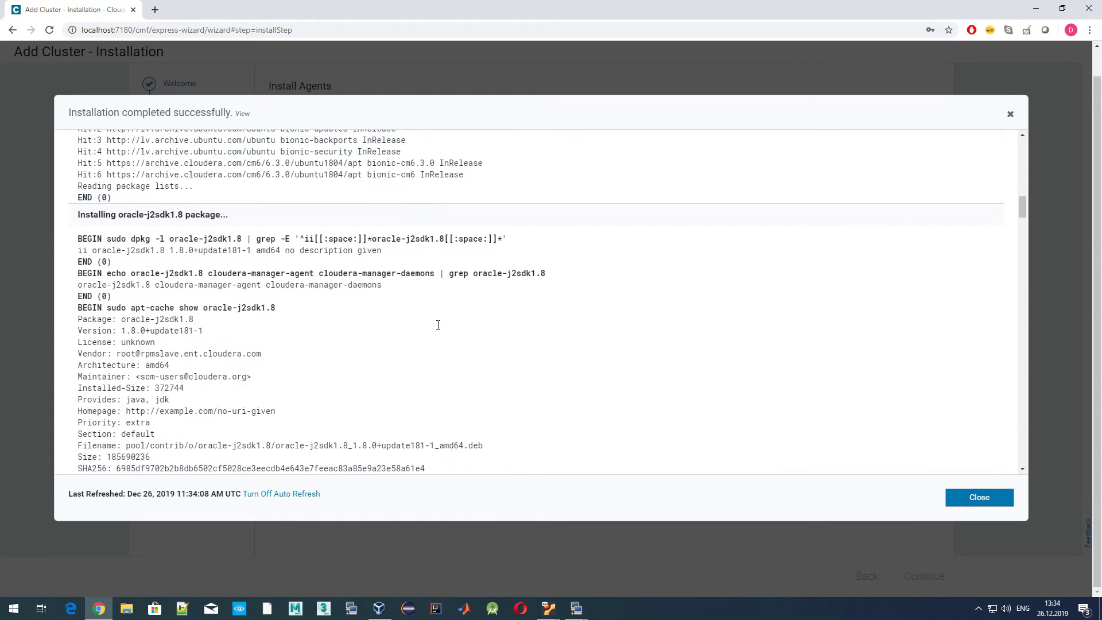
scroll(438, 325, down, 7)
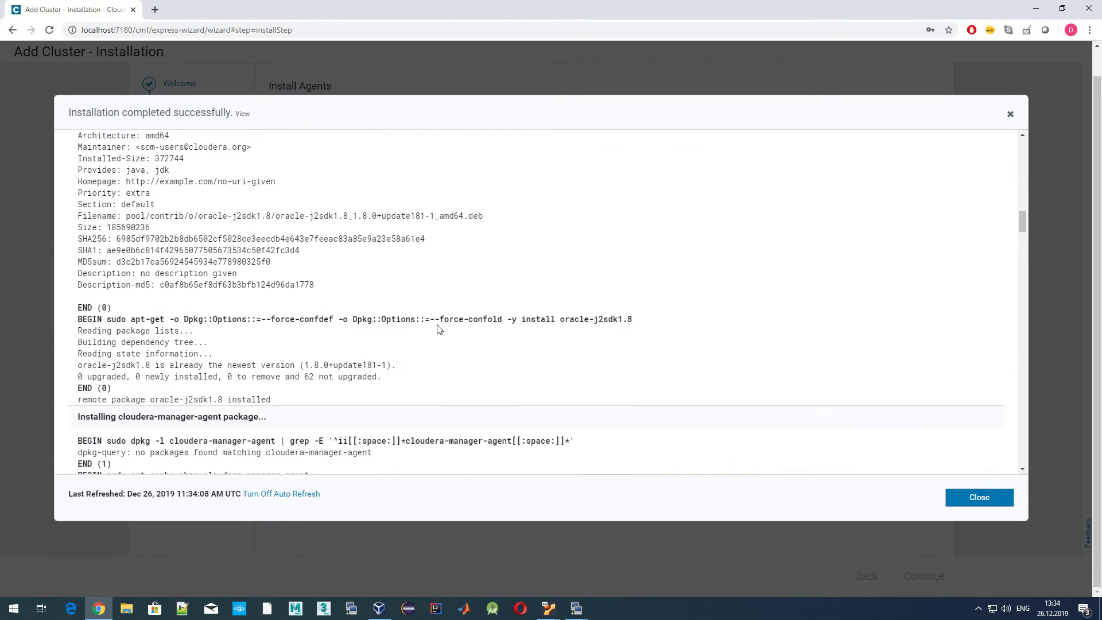
scroll(438, 328, down, 2)
scroll(438, 328, up, 1)
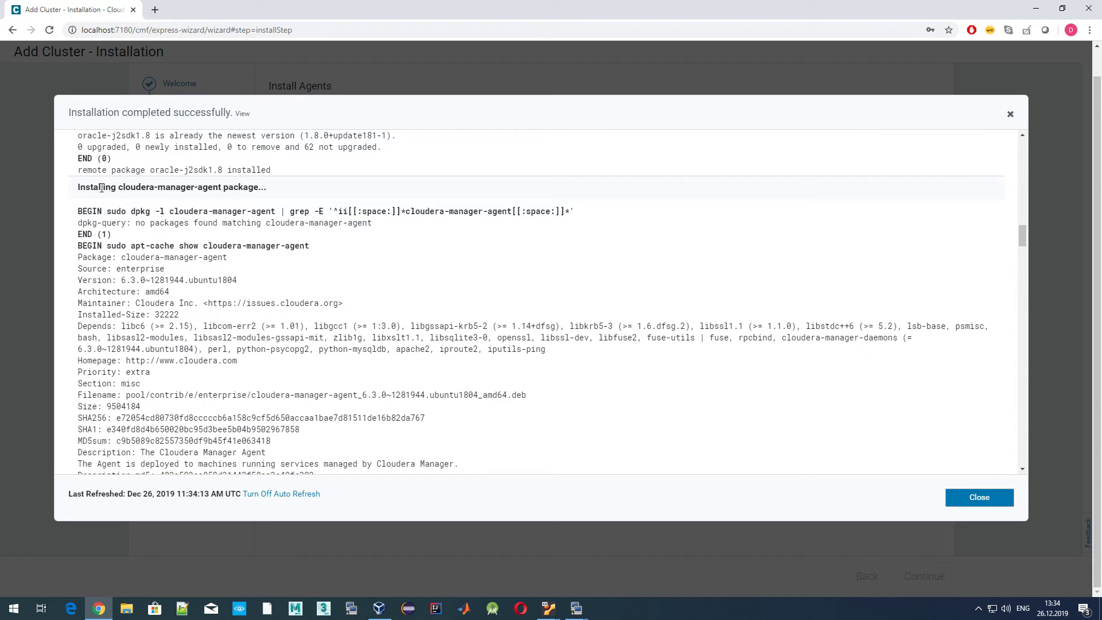
Examine the cloudera-manager-agent package section of the manager host's log, including its additional packages, download size and archive list
drag(117, 189, 274, 196)
click(319, 229)
scroll(482, 269, down, 3)
scroll(482, 269, down, 2)
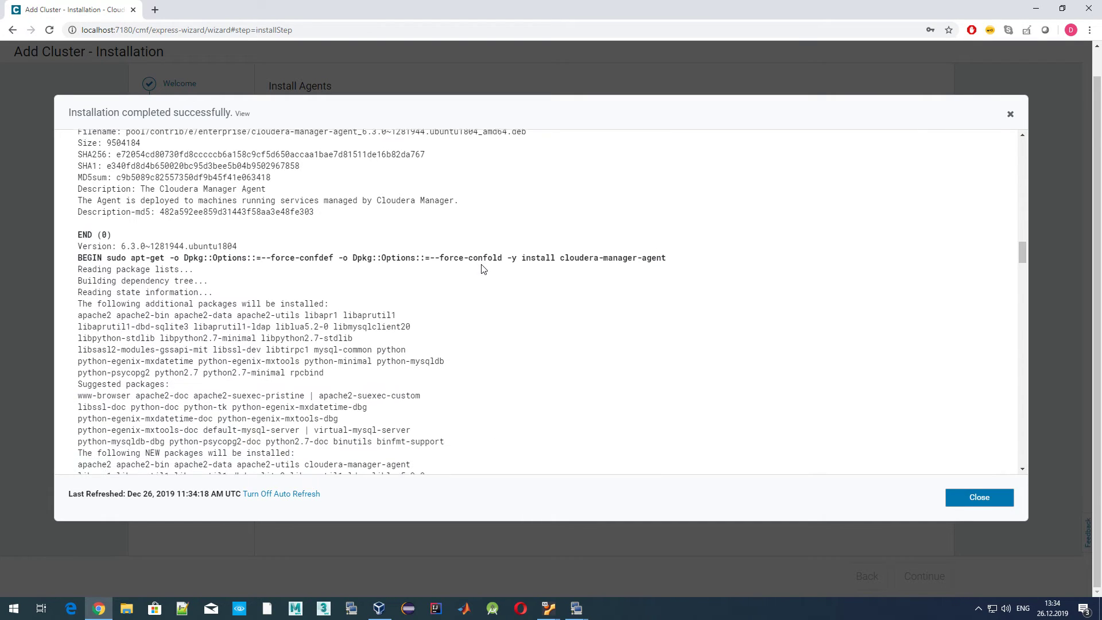
scroll(482, 269, down, 1)
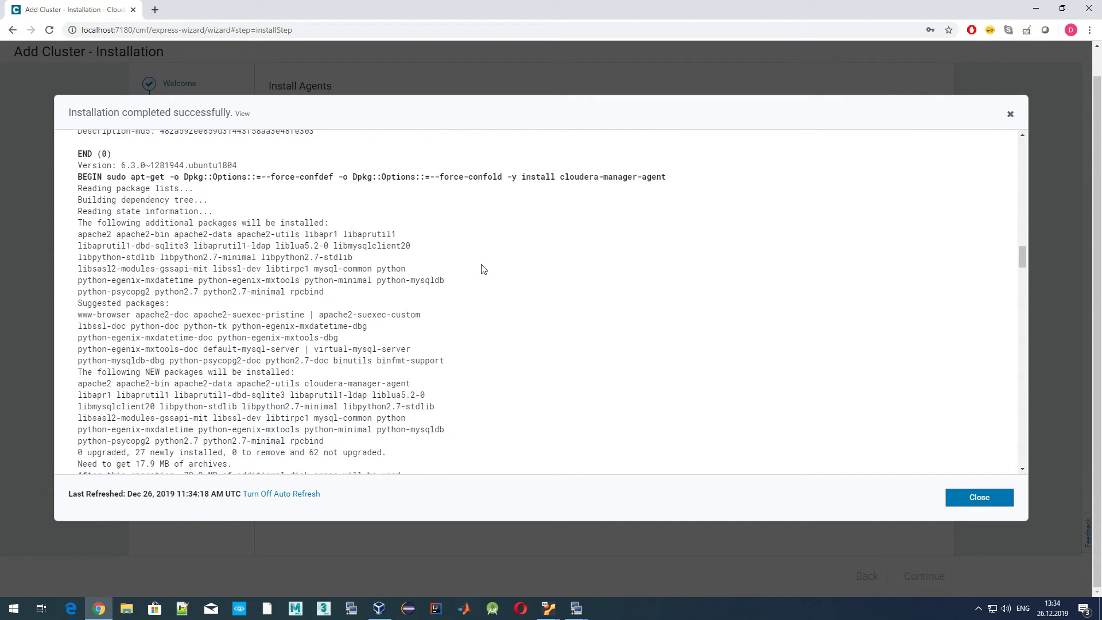
scroll(482, 269, down, 4)
scroll(506, 217, up, 6)
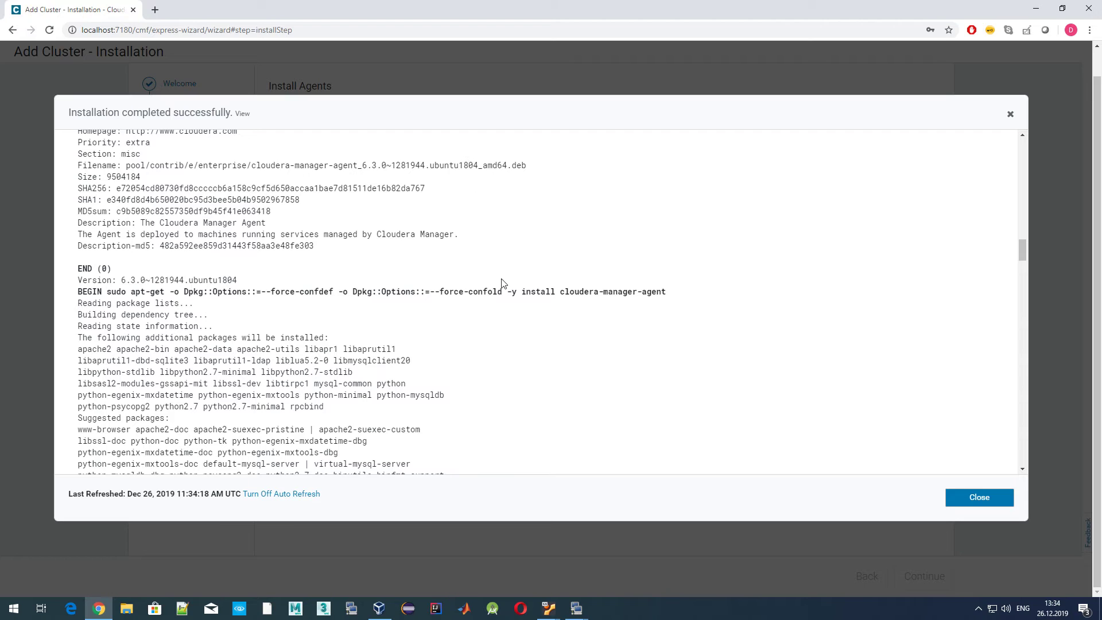
scroll(504, 280, down, 9)
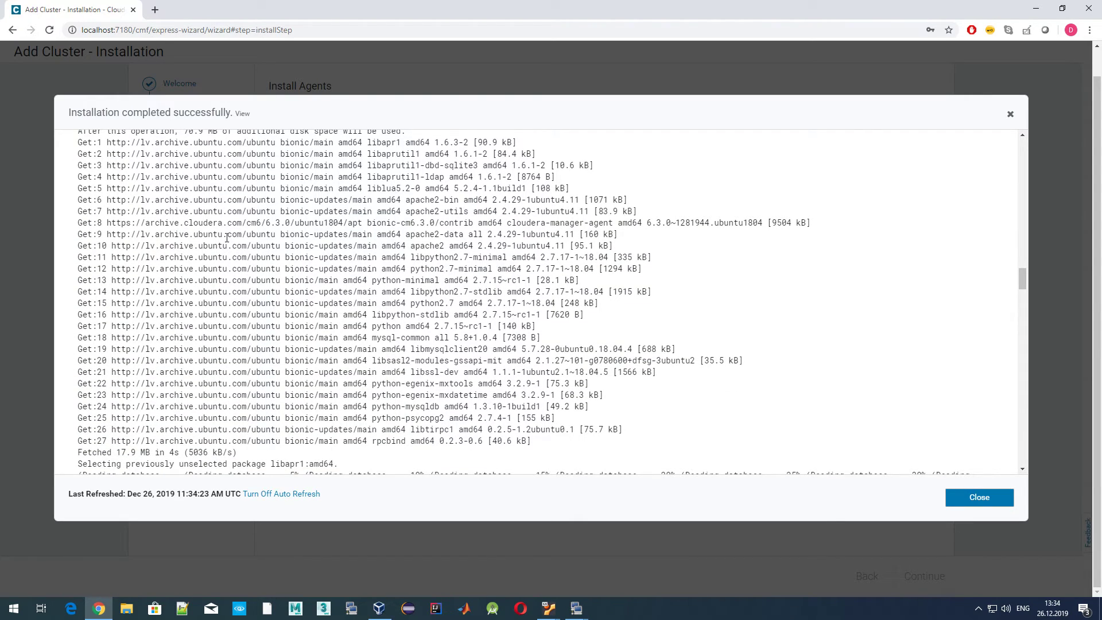
scroll(256, 202, up, 1)
drag(207, 201, 391, 202)
click(407, 209)
scroll(382, 243, up, 3)
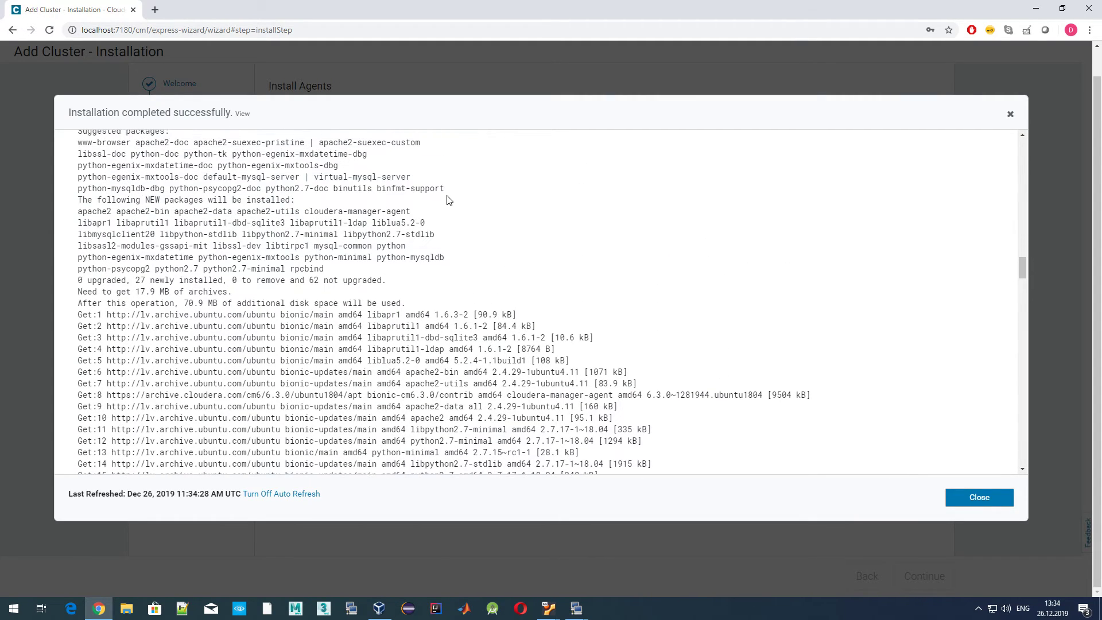
scroll(451, 308, down, 2)
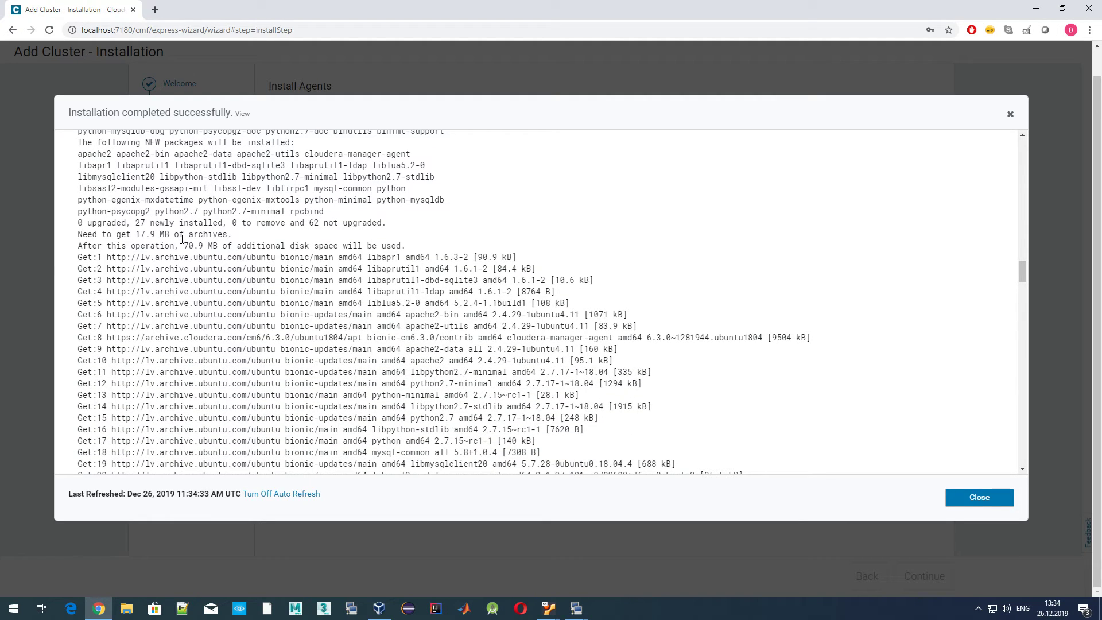
Examine the manager log's sections on the daemons package, encryption policy files and agent configuration and startup, and close the details
scroll(556, 273, down, 5)
scroll(561, 271, down, 10)
scroll(561, 272, down, 10)
scroll(561, 272, down, 10)
scroll(561, 272, down, 3)
scroll(561, 271, up, 2)
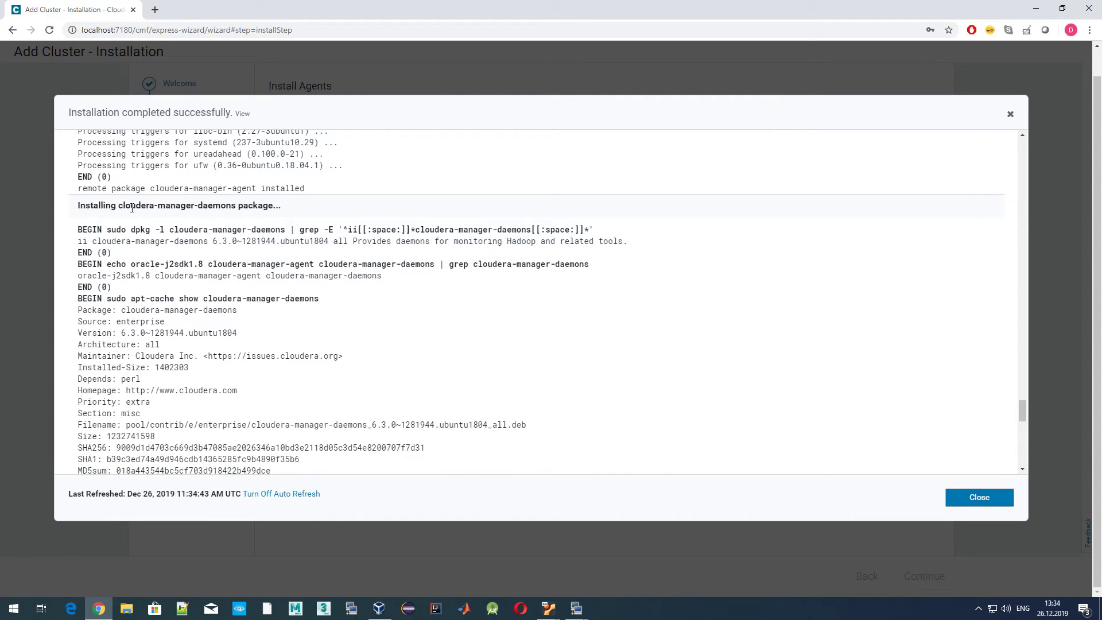
drag(86, 205, 310, 207)
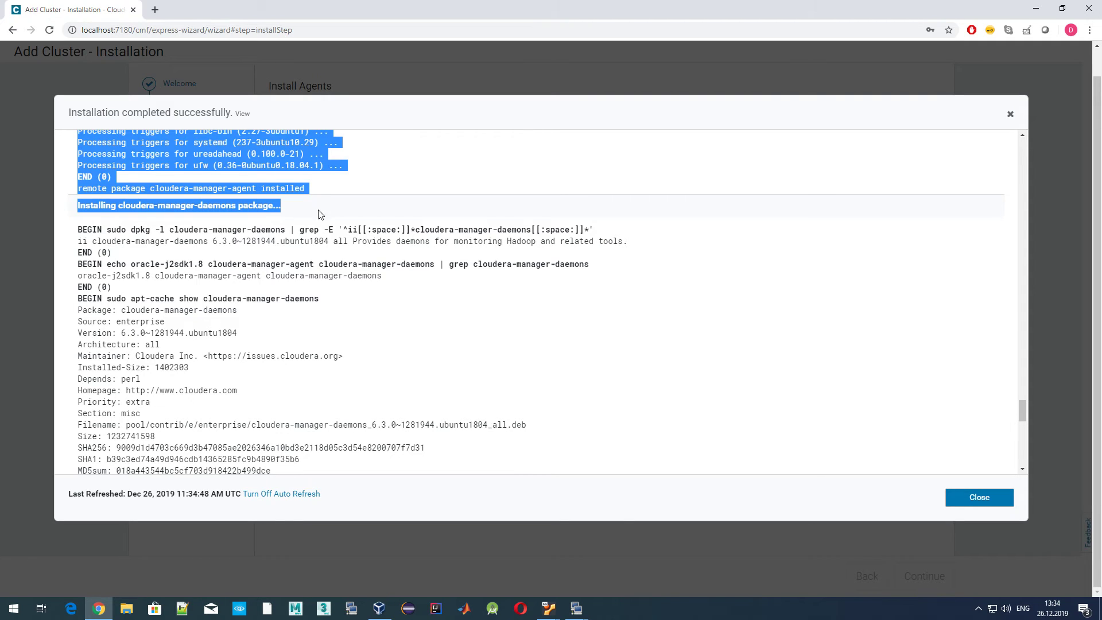
click(250, 222)
scroll(507, 348, down, 4)
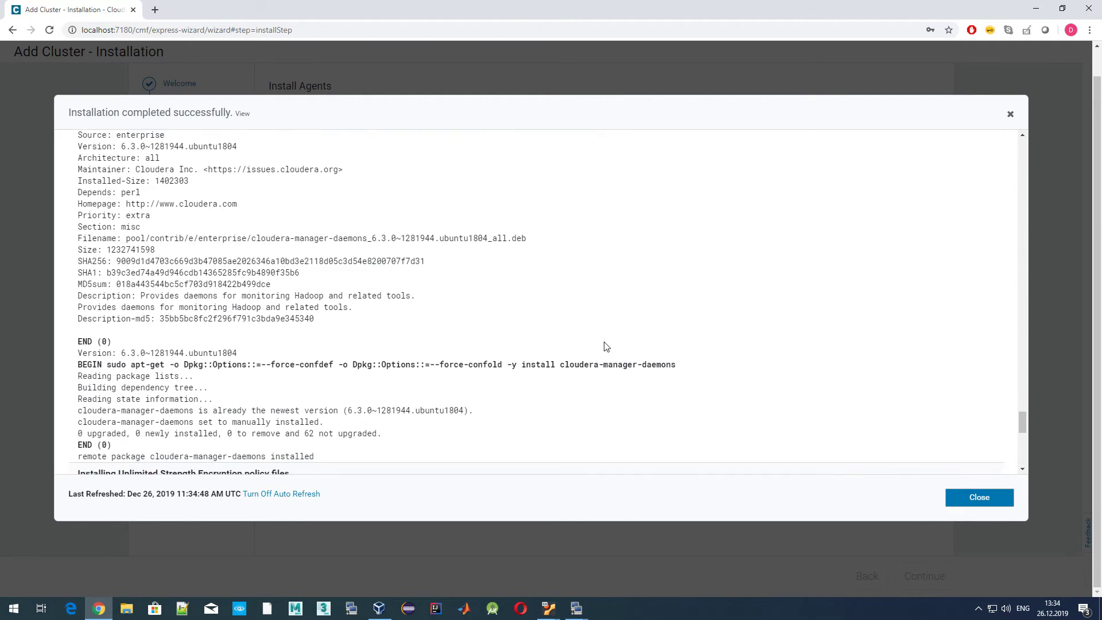
scroll(605, 346, down, 3)
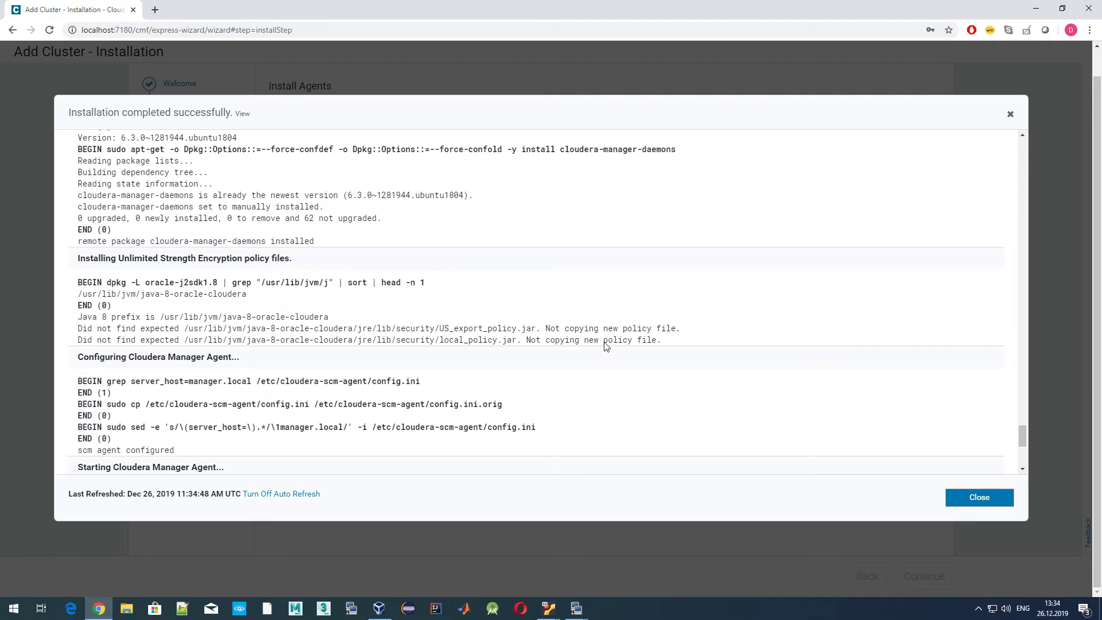
scroll(344, 356, down, 1)
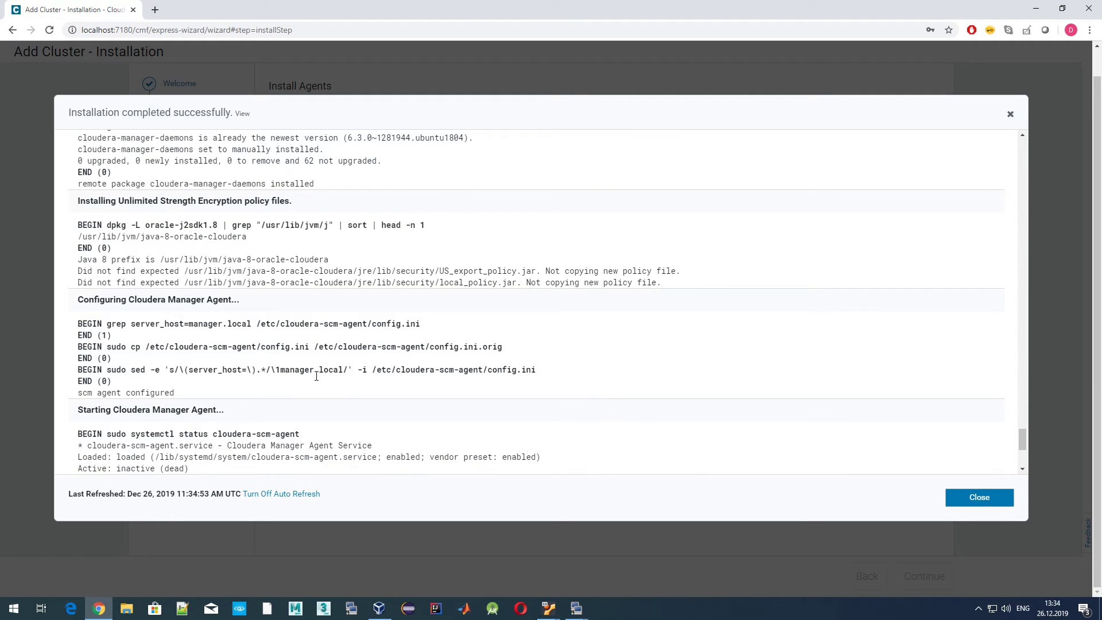
scroll(339, 365, down, 3)
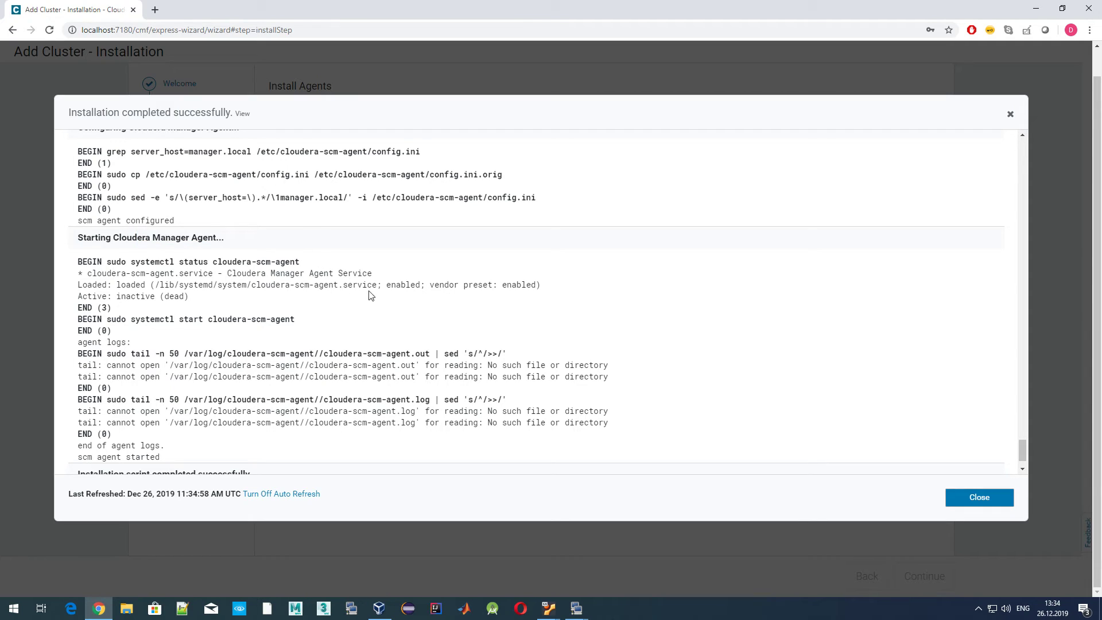
click(974, 497)
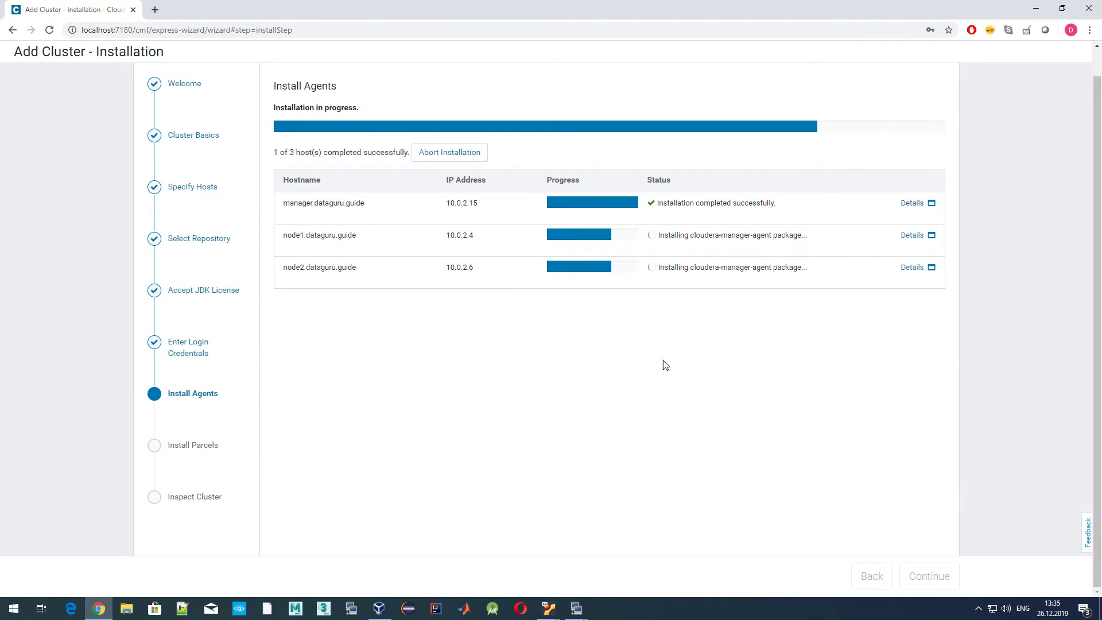
Open node1's installation details and examine the oracle-j2sdk1.8 package installation in its log
click(911, 234)
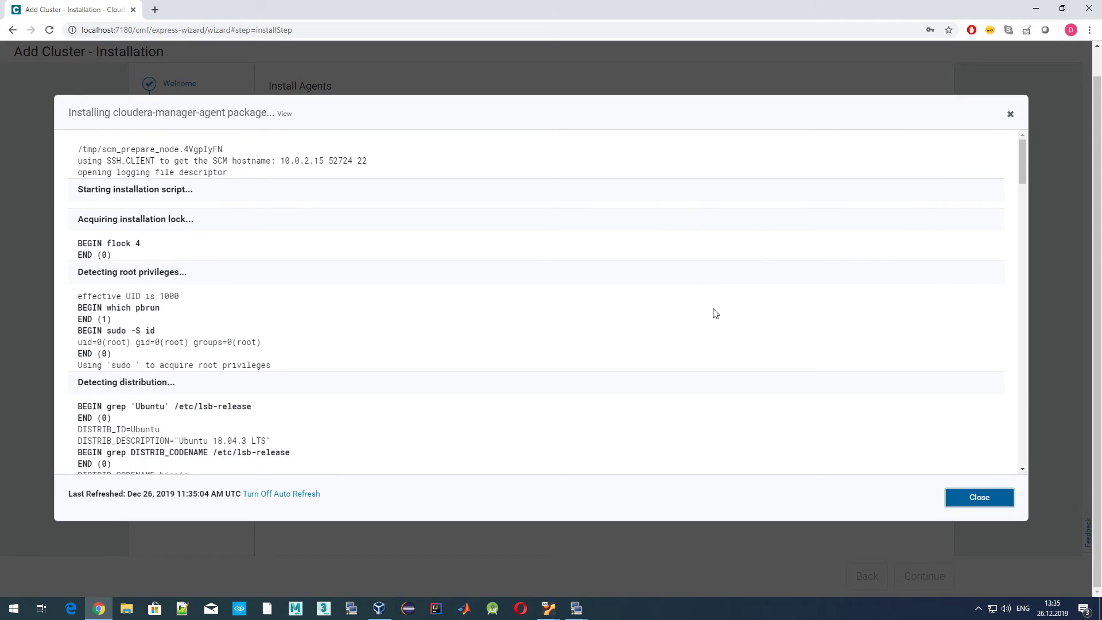
scroll(714, 313, down, 20)
scroll(912, 258, up, 10)
scroll(684, 246, up, 3)
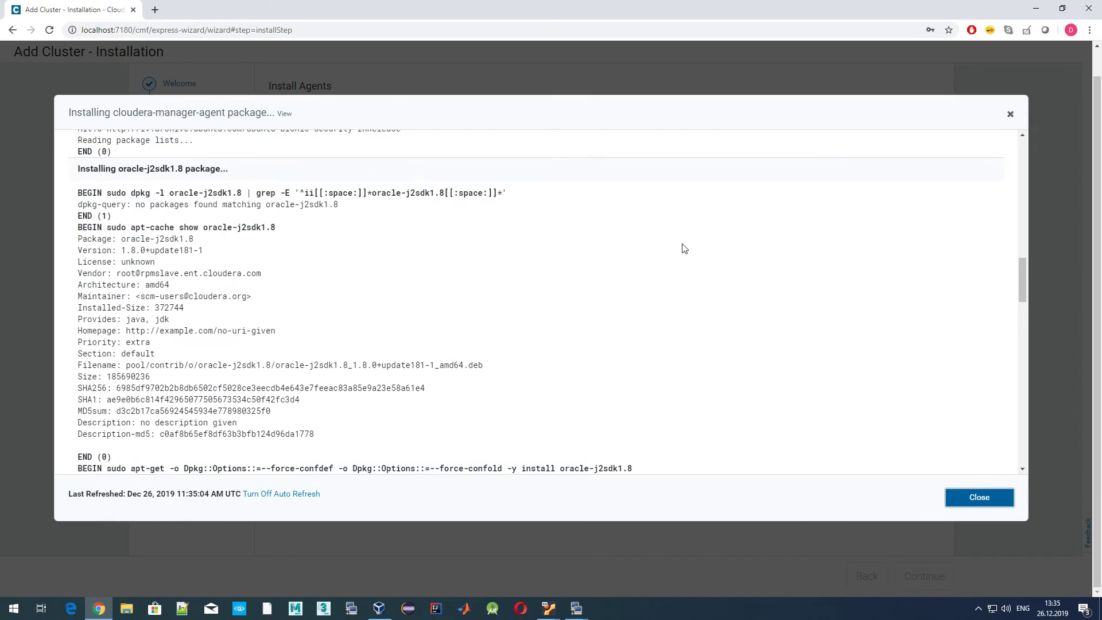
scroll(666, 256, down, 3)
scroll(650, 268, down, 1)
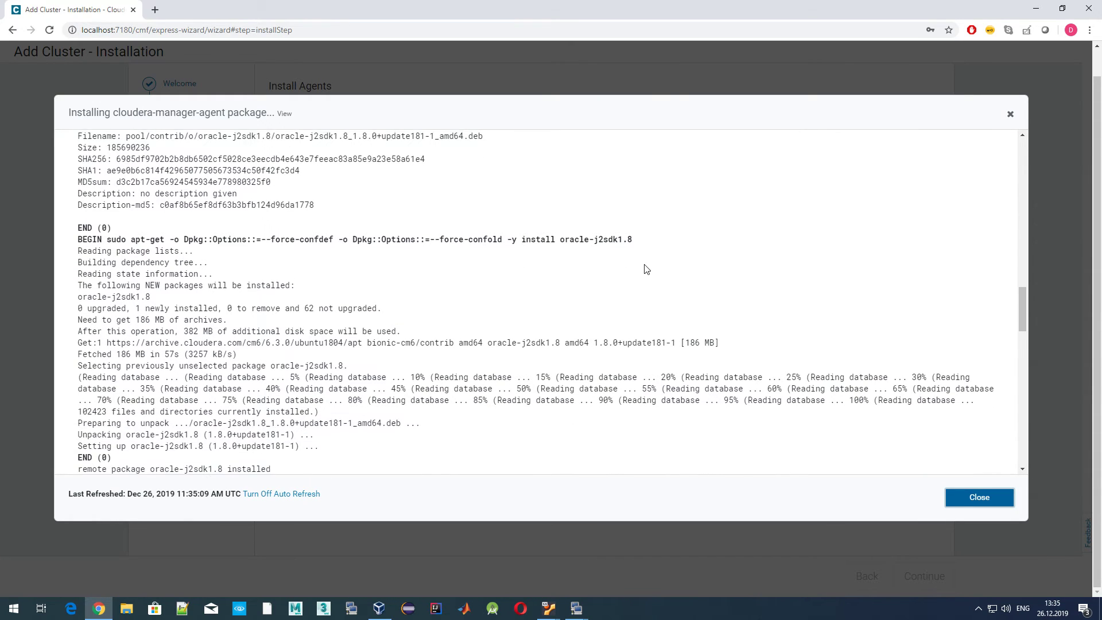
scroll(573, 229, down, 1)
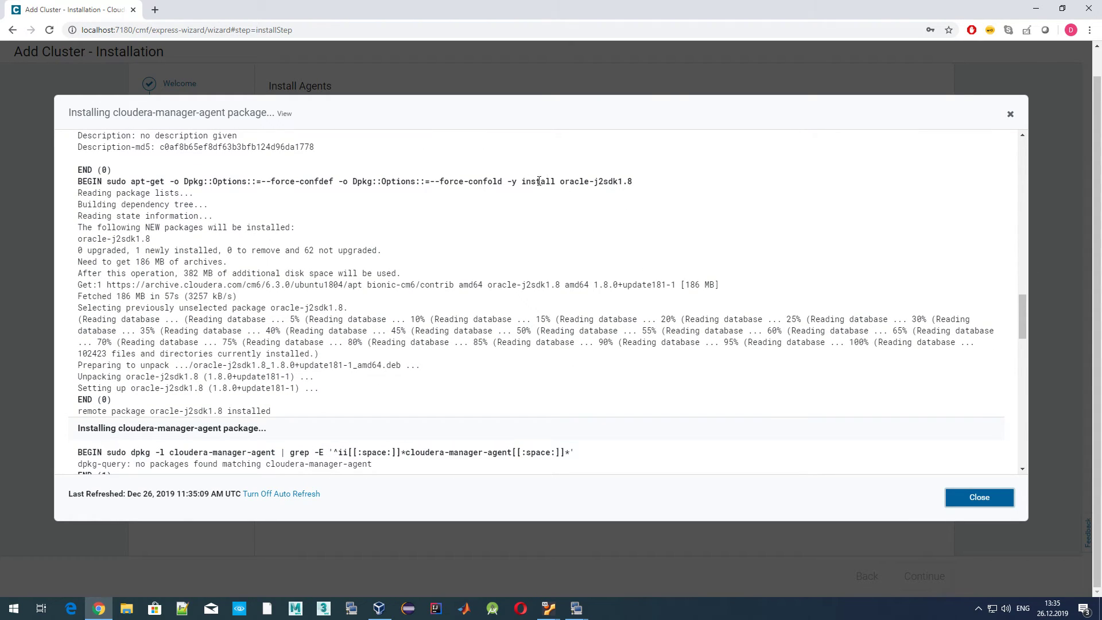
drag(530, 181, 606, 181)
Examine the cloudera-manager-agent package section of node1's log, checking the new packages and the total archive size to download
scroll(527, 310, down, 2)
scroll(527, 309, down, 2)
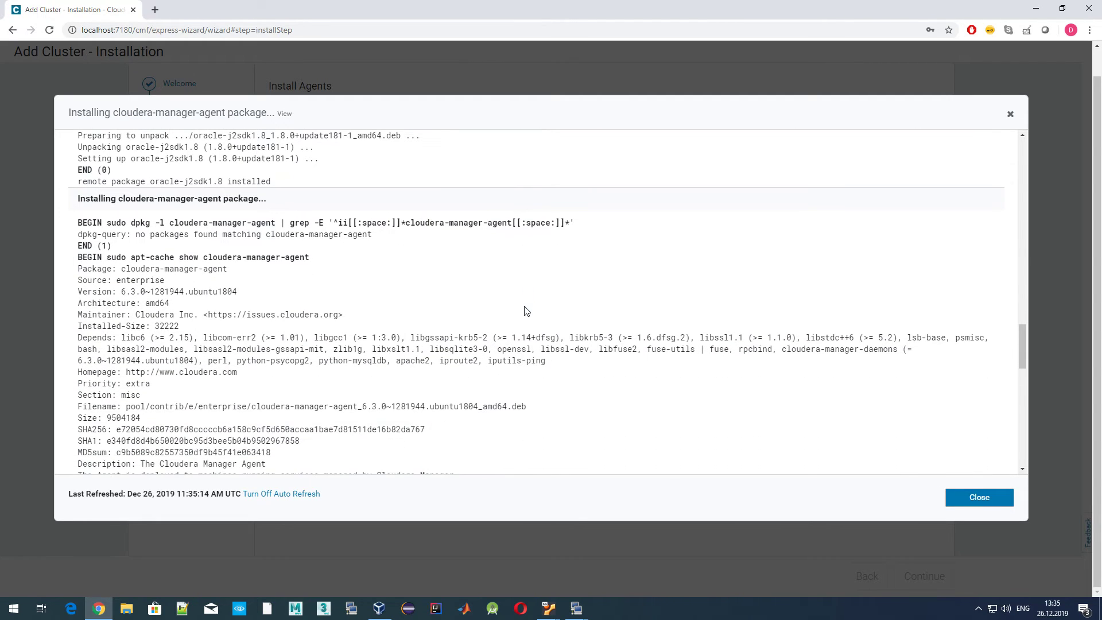
scroll(527, 305, down, 3)
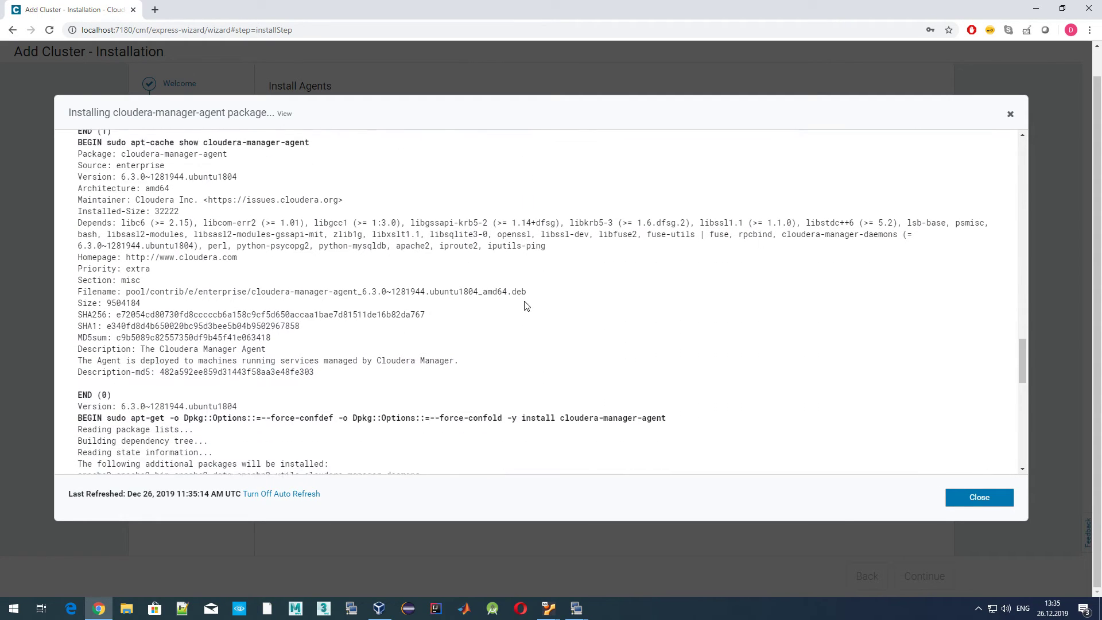
scroll(527, 306, down, 4)
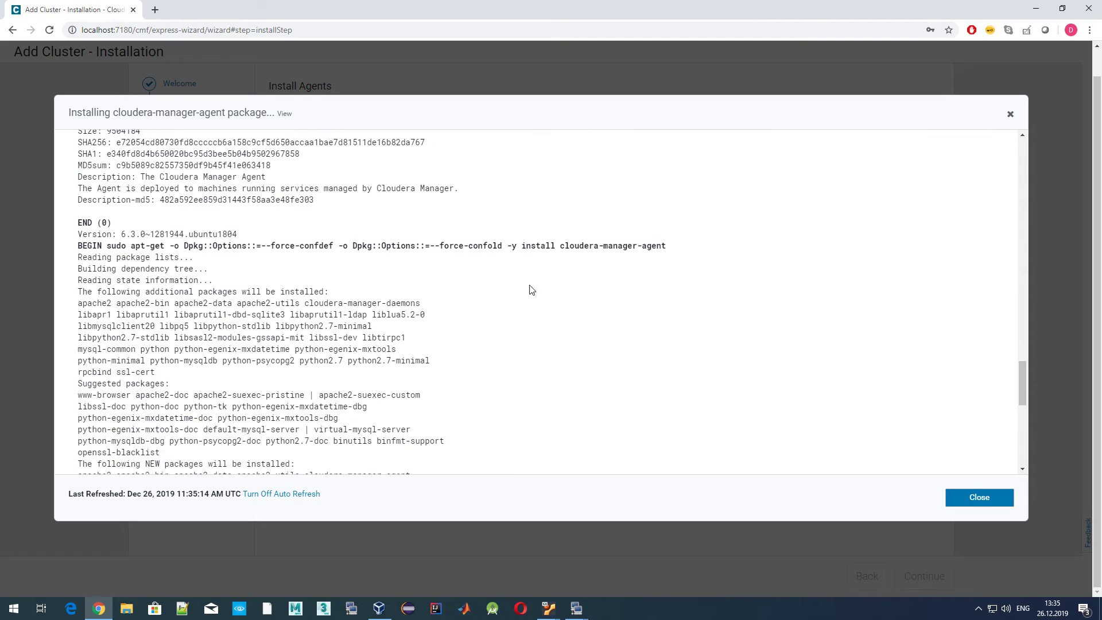
scroll(560, 265, down, 2)
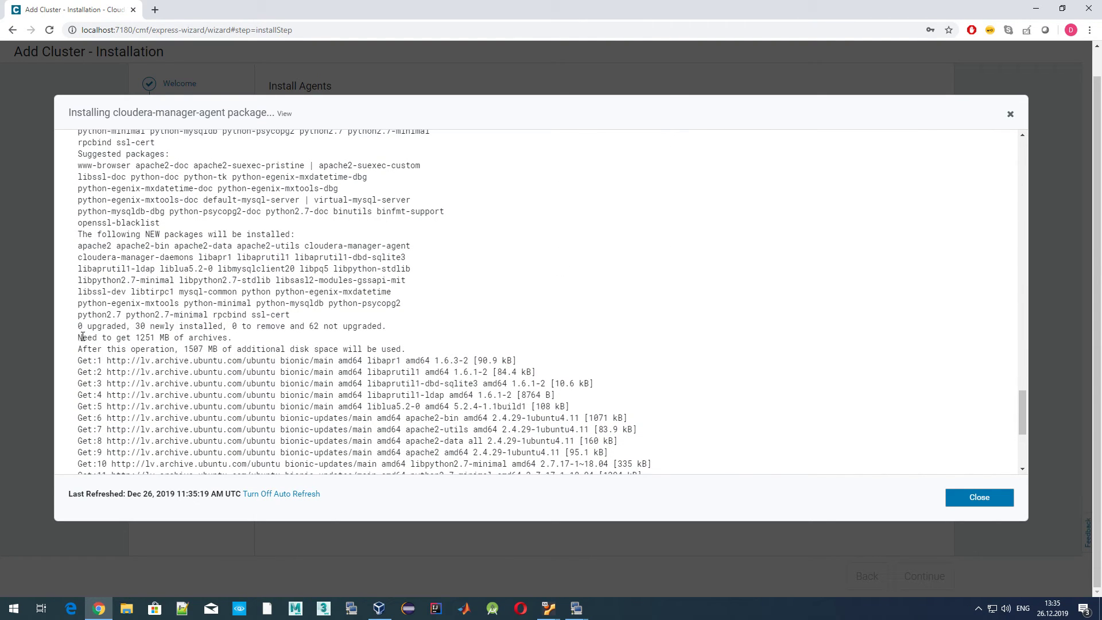
drag(79, 338, 244, 336)
drag(136, 338, 156, 337)
scroll(168, 340, down, 2)
scroll(240, 354, up, 1)
scroll(239, 354, down, 2)
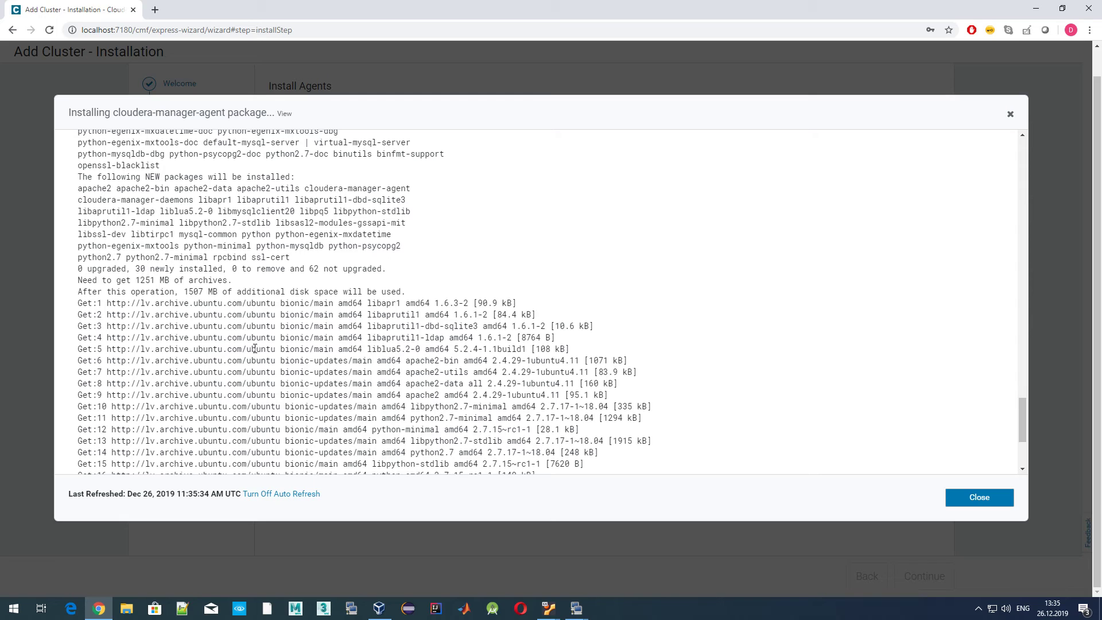
drag(135, 281, 159, 280)
click(140, 282)
Check the download size of the cloudera-manager-daemons archive at the end of node1's log and close the details
scroll(692, 334, down, 3)
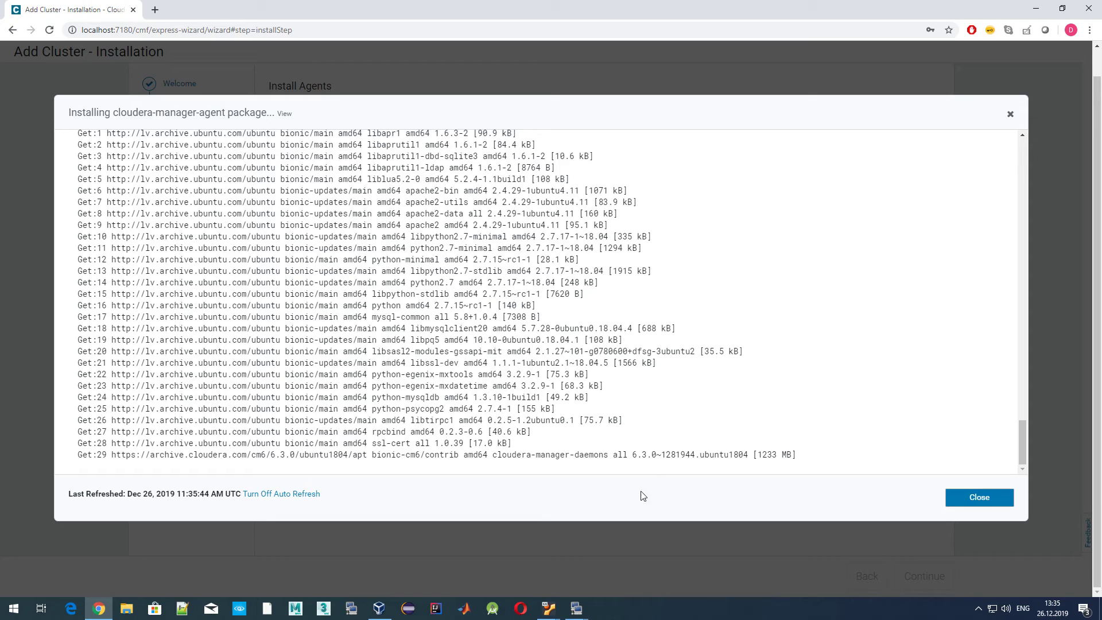
double_click(767, 453)
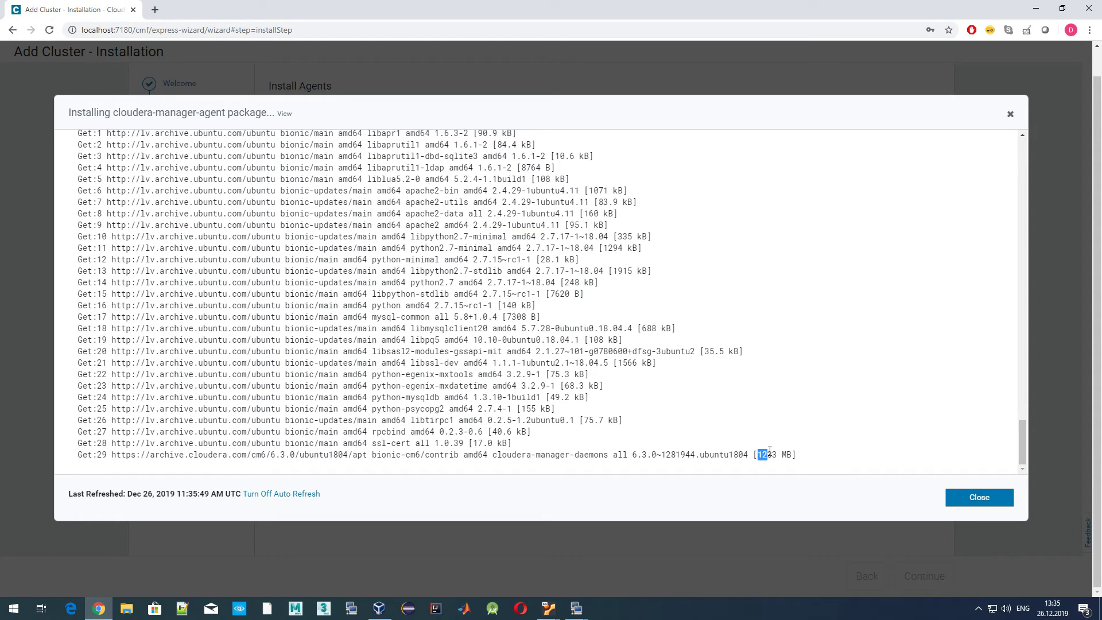
click(828, 413)
click(962, 495)
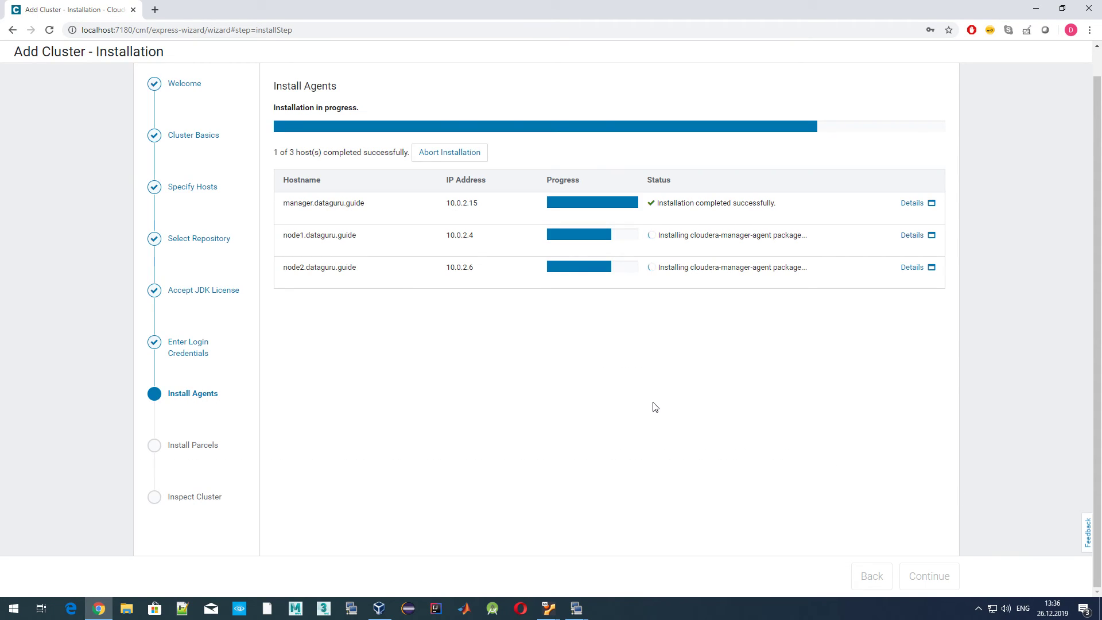